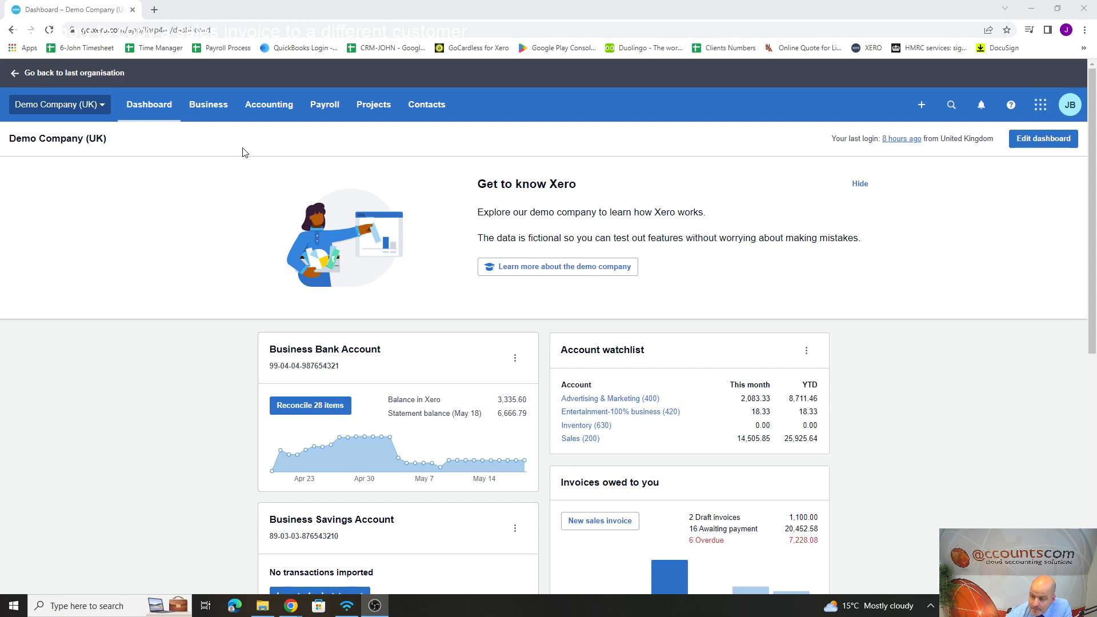
Search the chart of accounts for "director"
{"action": "left_click", "coordinate": [281, 112]}
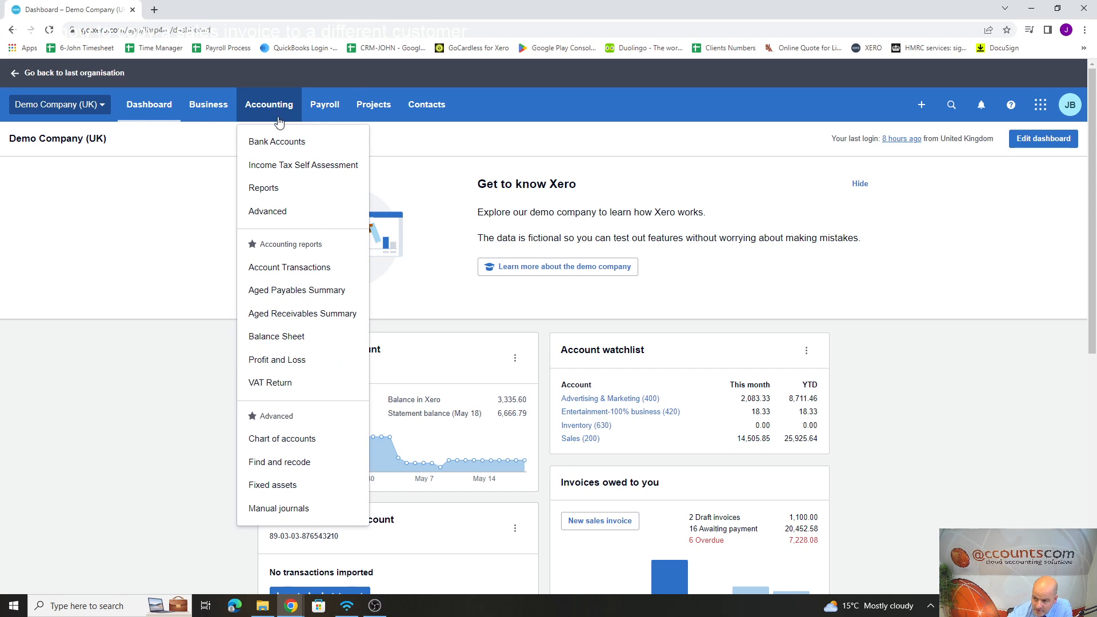
{"action": "left_click", "coordinate": [289, 440]}
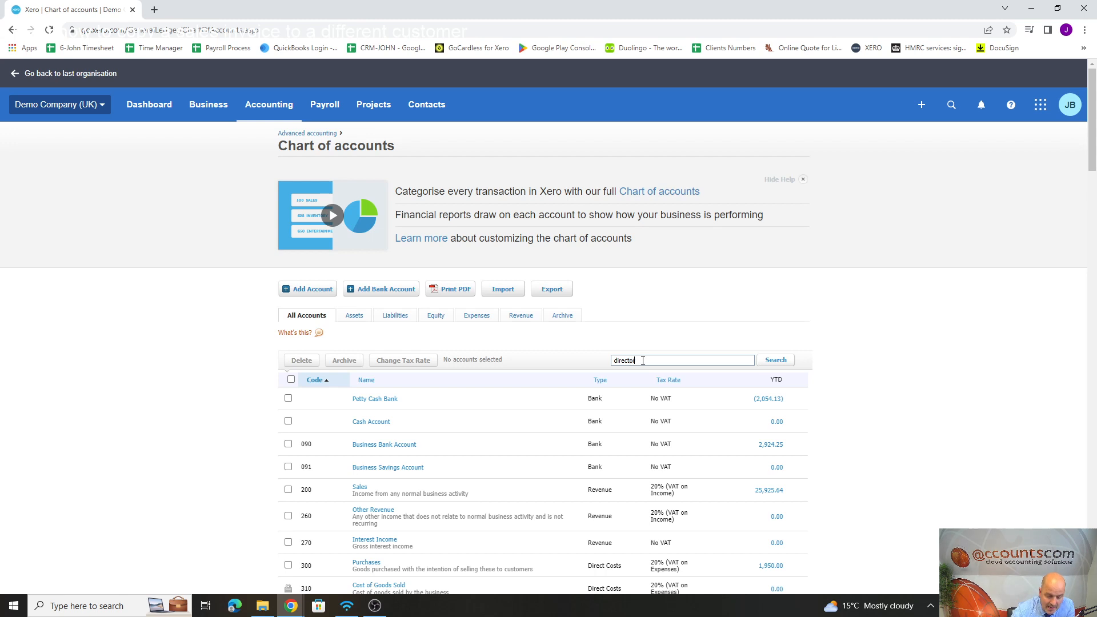
{"action": "key", "text": "Return"}
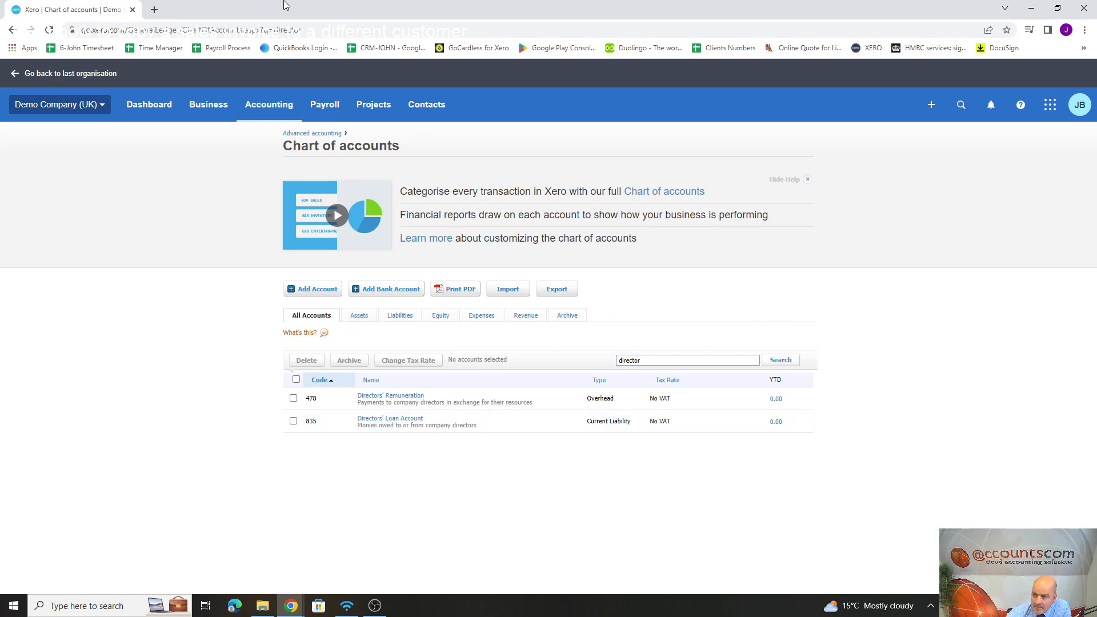
Start adding a bank account, search for the nonexistent bank "hjhkjhkhk", and choose to add the account details manually
{"action": "left_click", "coordinate": [270, 108]}
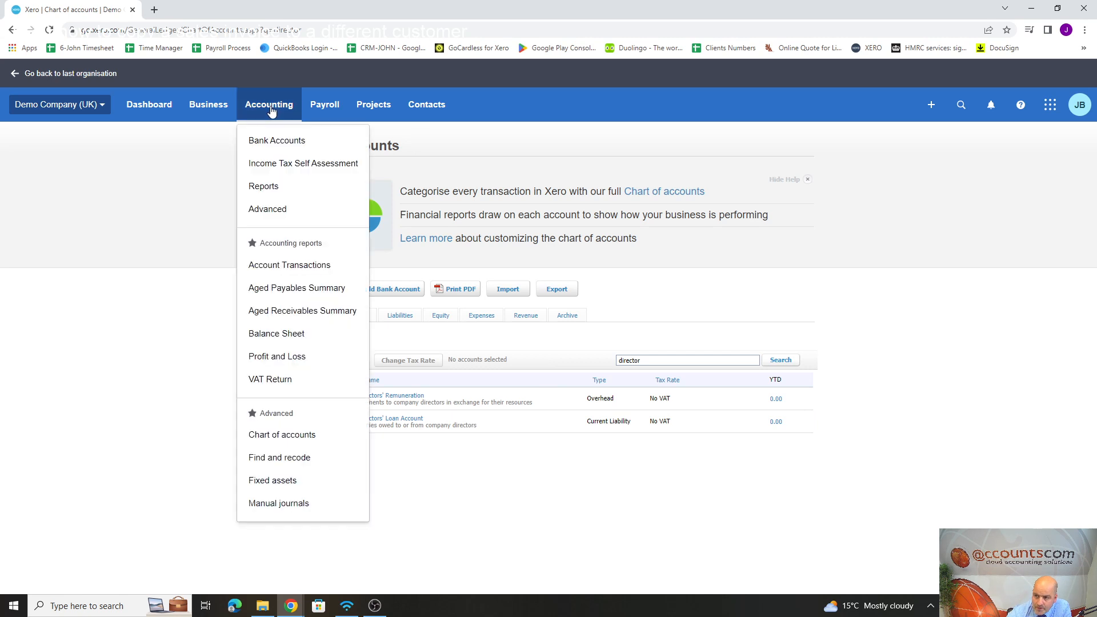
{"action": "left_click", "coordinate": [270, 139]}
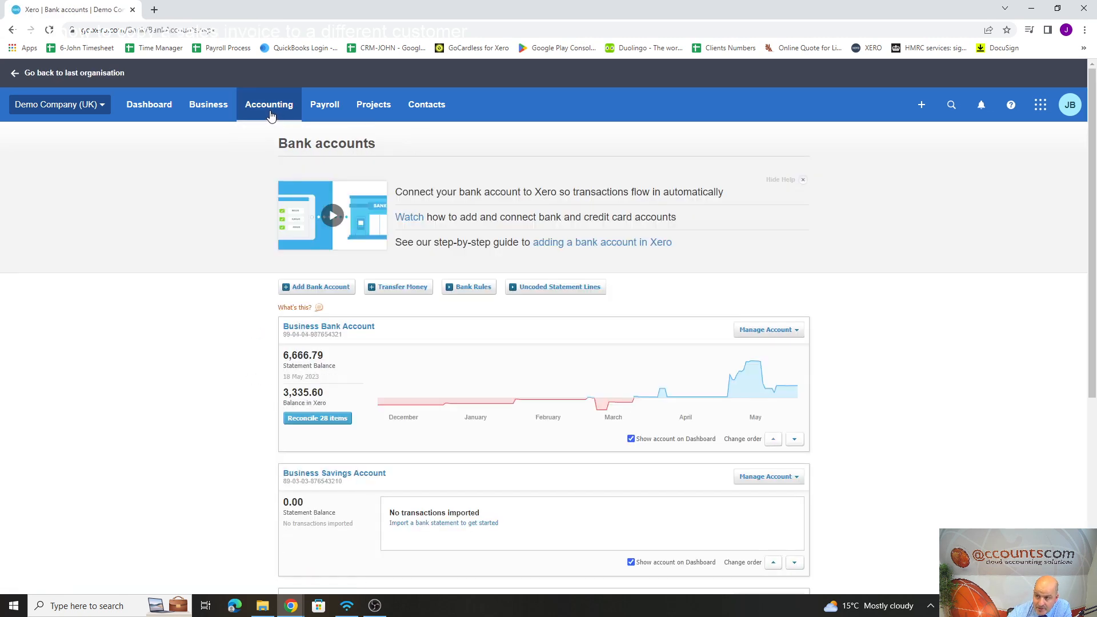
{"action": "scroll", "coordinate": [270, 122], "scroll_direction": "down", "scroll_amount": 1}
{"action": "scroll", "coordinate": [270, 123], "scroll_direction": "down", "scroll_amount": 5}
{"action": "scroll", "coordinate": [314, 456], "scroll_direction": "up", "scroll_amount": 5}
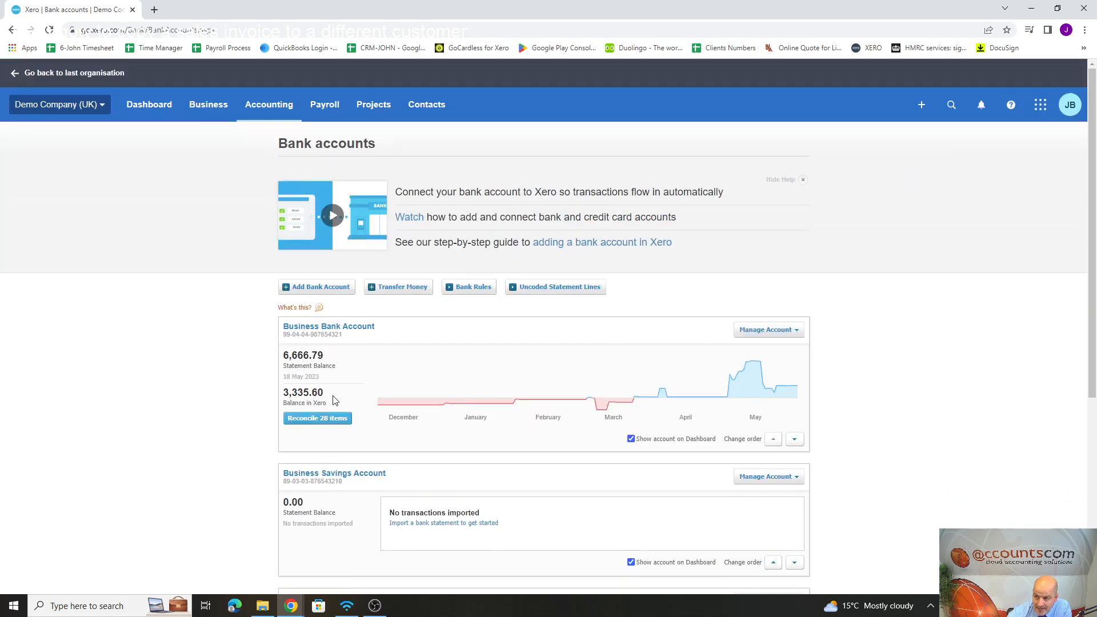
{"action": "left_click", "coordinate": [323, 288]}
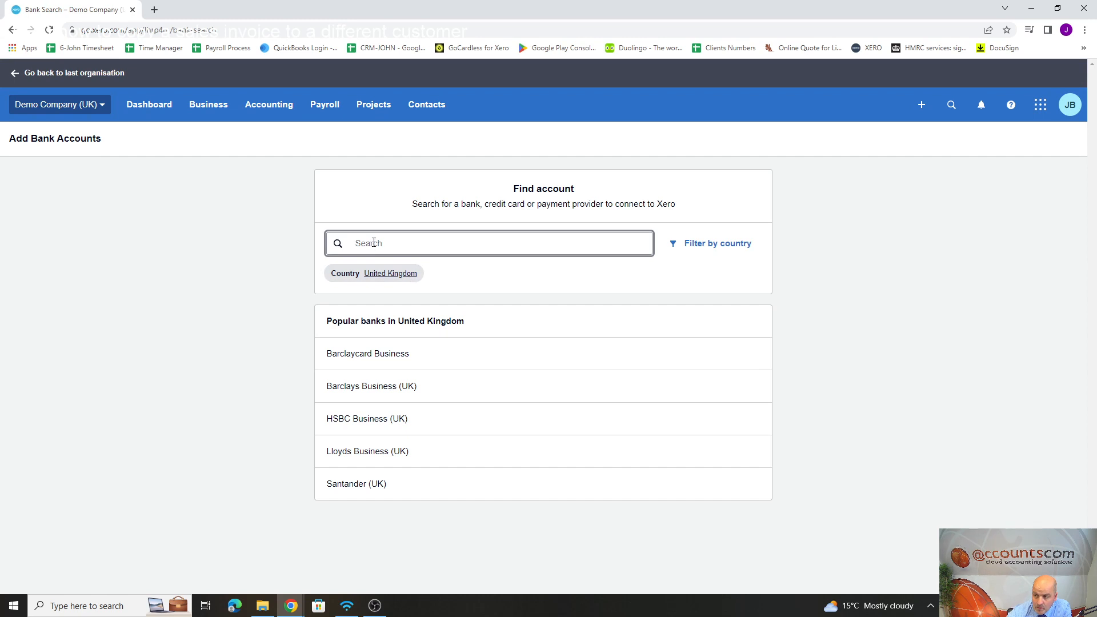
{"action": "type", "text": "hjhkjhkhk"}
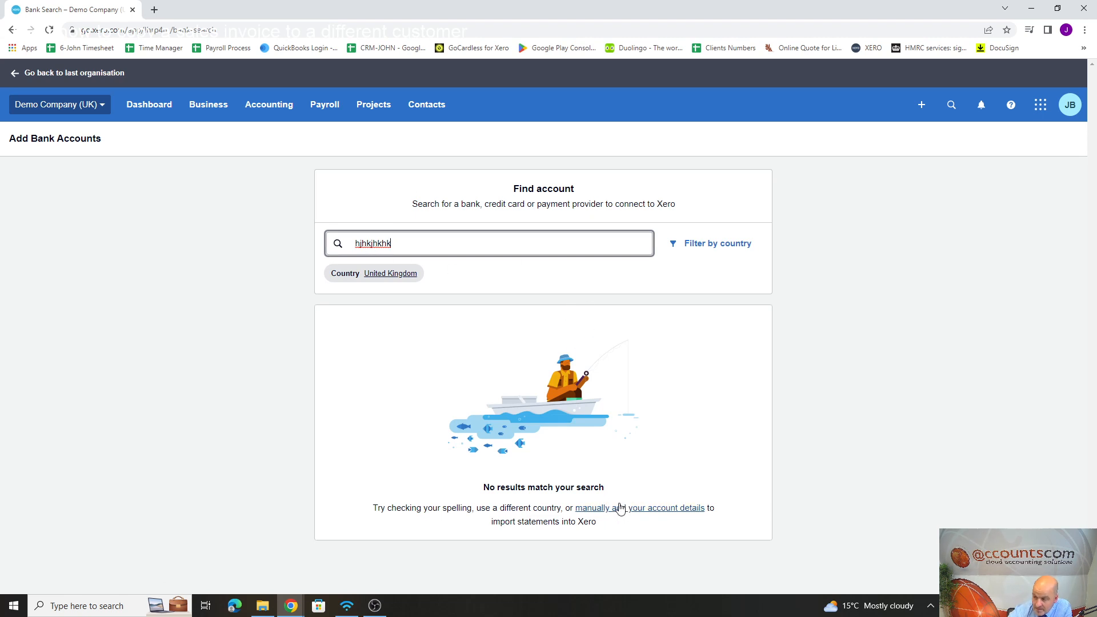
{"action": "left_click", "coordinate": [598, 510]}
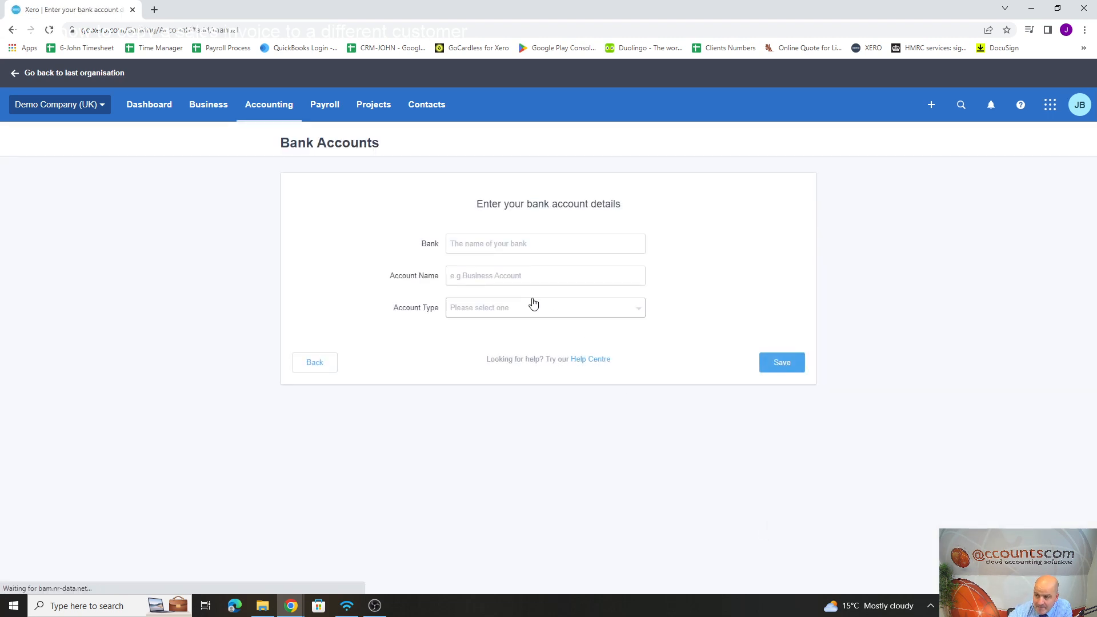
Enter "DLA Bank Account" as both the bank and the account name of the new bank account
{"action": "left_click", "coordinate": [490, 244]}
{"action": "type", "text": "D"}
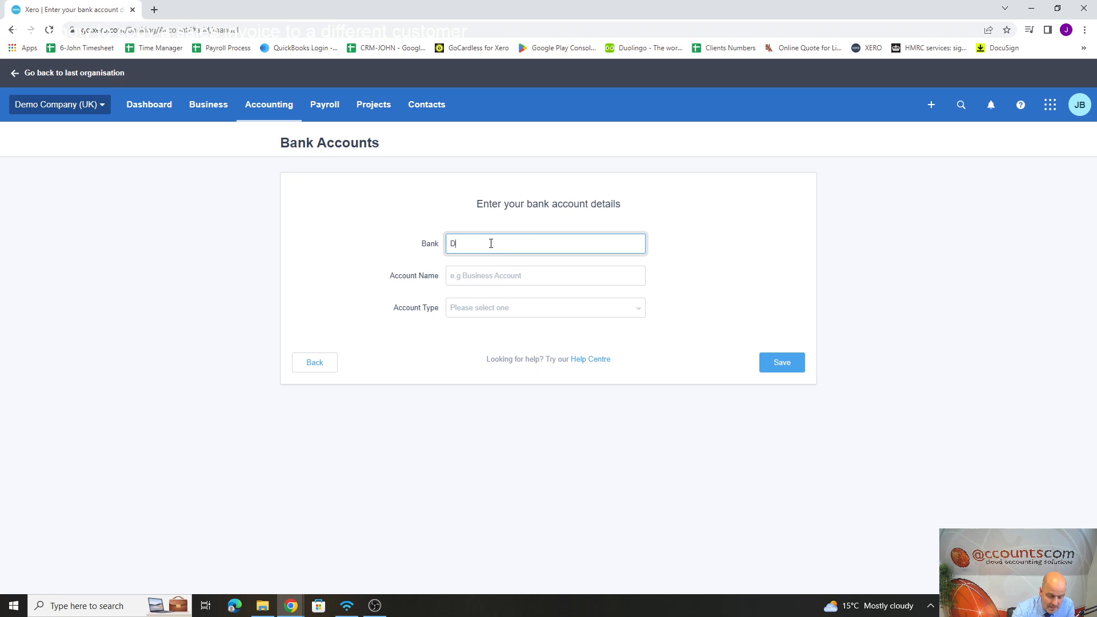
{"action": "type", "text": "LA Bank A"}
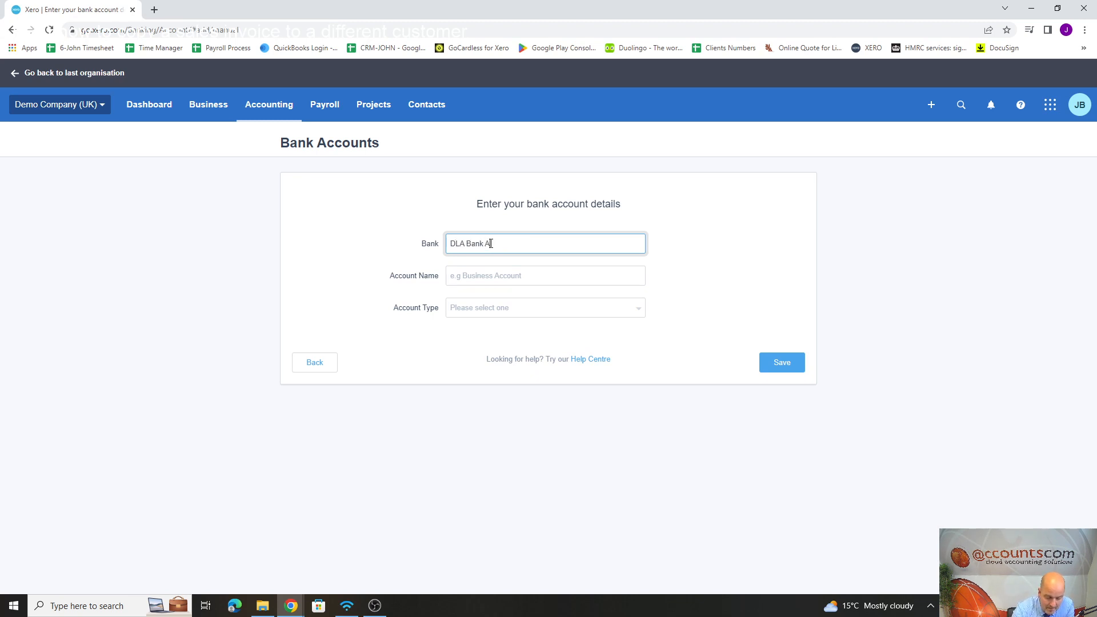
{"action": "type", "text": "ccount"}
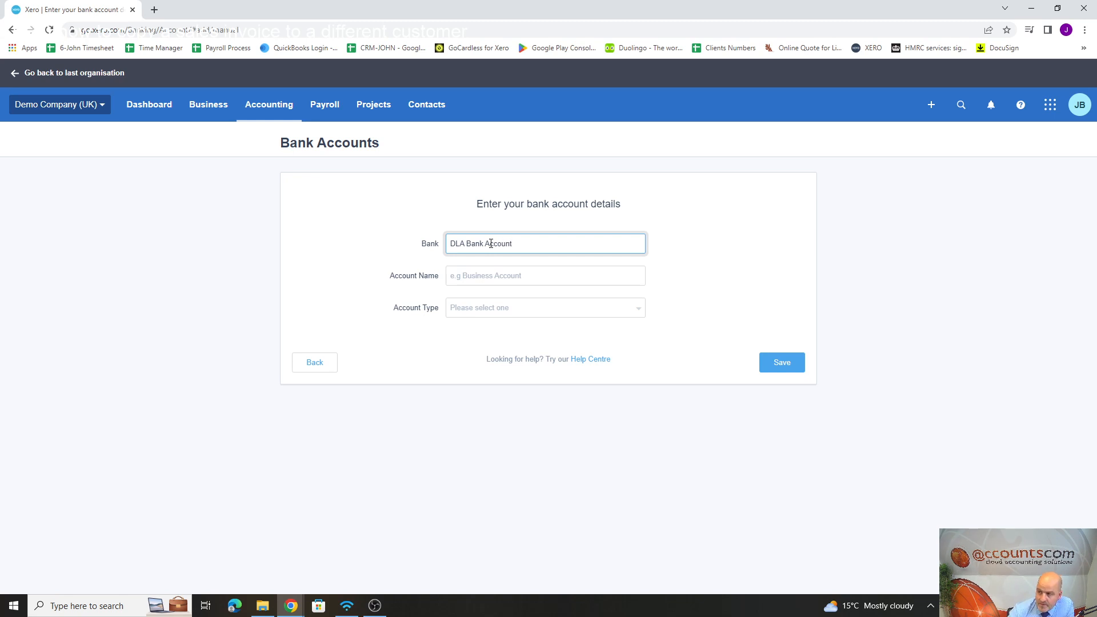
{"action": "key", "text": "ctrl+a"}
{"action": "key", "text": "ctrl+c"}
{"action": "right_click", "coordinate": [491, 247]}
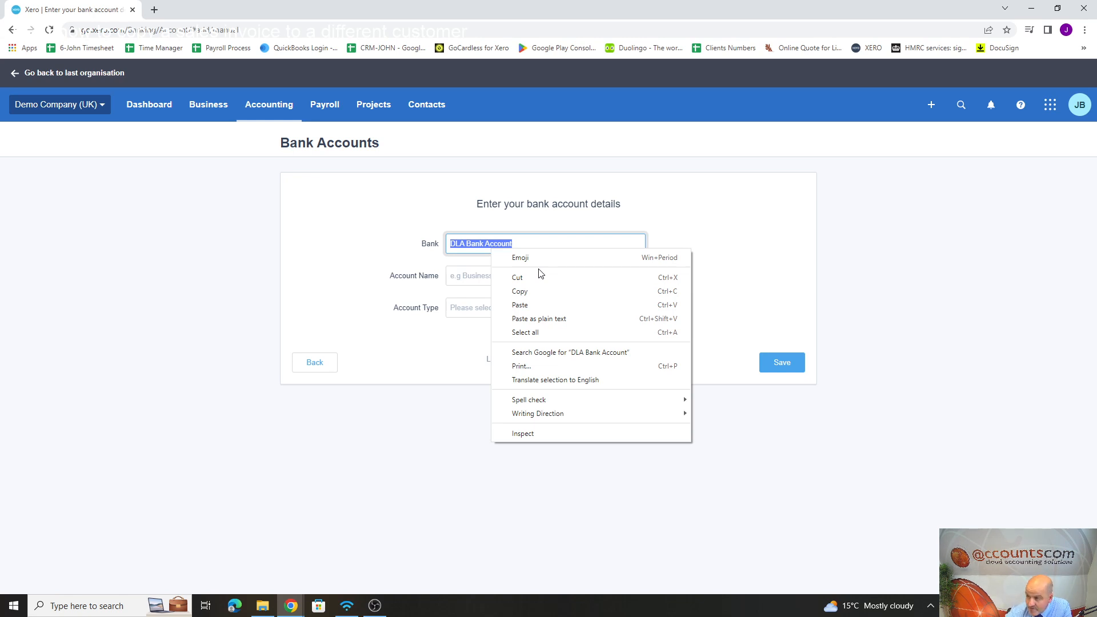
{"action": "left_click", "coordinate": [521, 292]}
{"action": "left_click", "coordinate": [478, 278]}
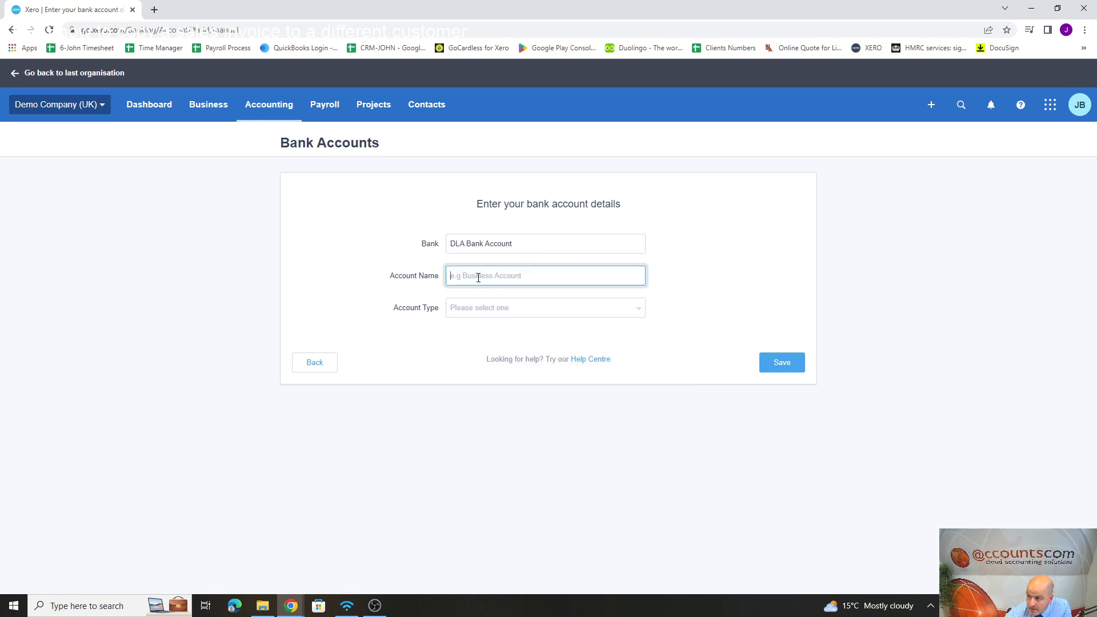
{"action": "right_click", "coordinate": [478, 277]}
{"action": "left_click", "coordinate": [509, 365]}
Set the account type to Other, fill in the sort code and account number, and save the new bank account
{"action": "left_click", "coordinate": [480, 311]}
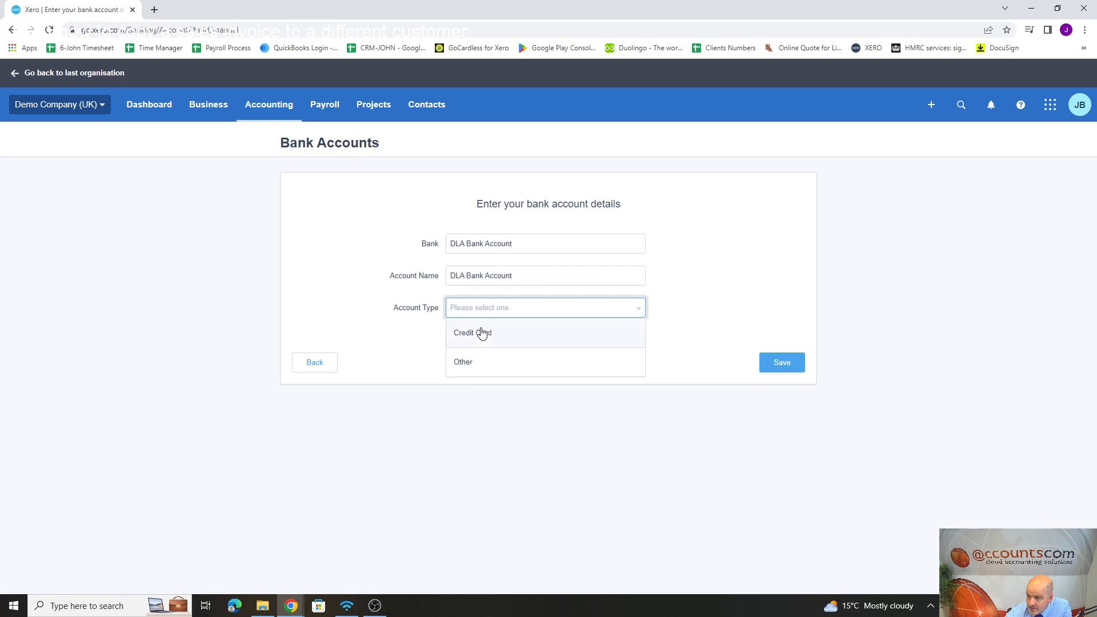
{"action": "left_click", "coordinate": [462, 363]}
{"action": "left_click", "coordinate": [478, 340]}
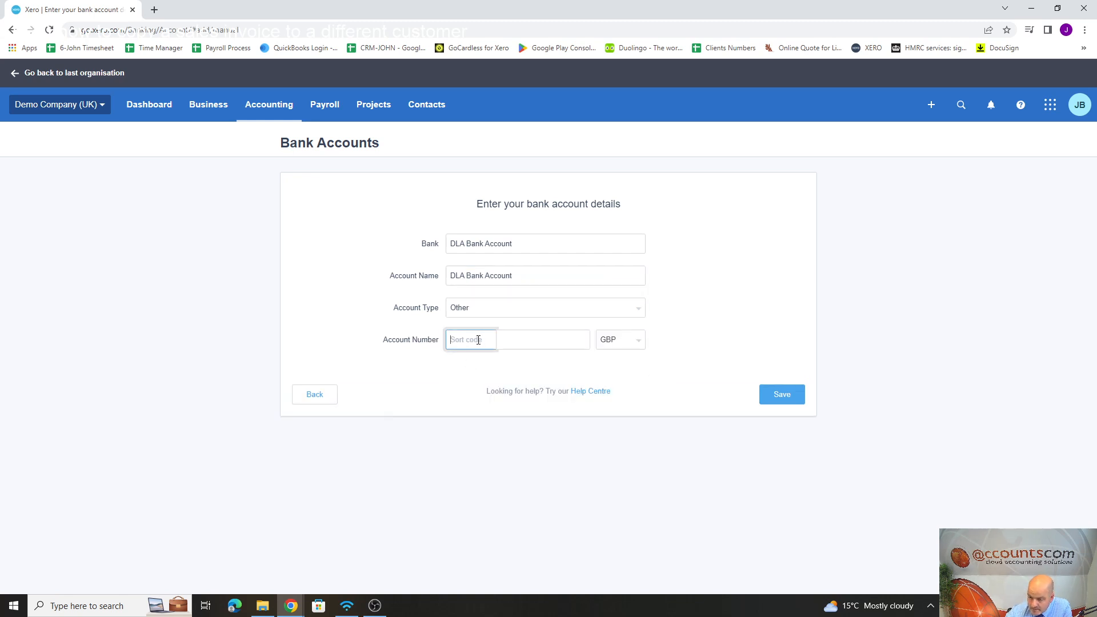
{"action": "type", "text": "15-65-65"}
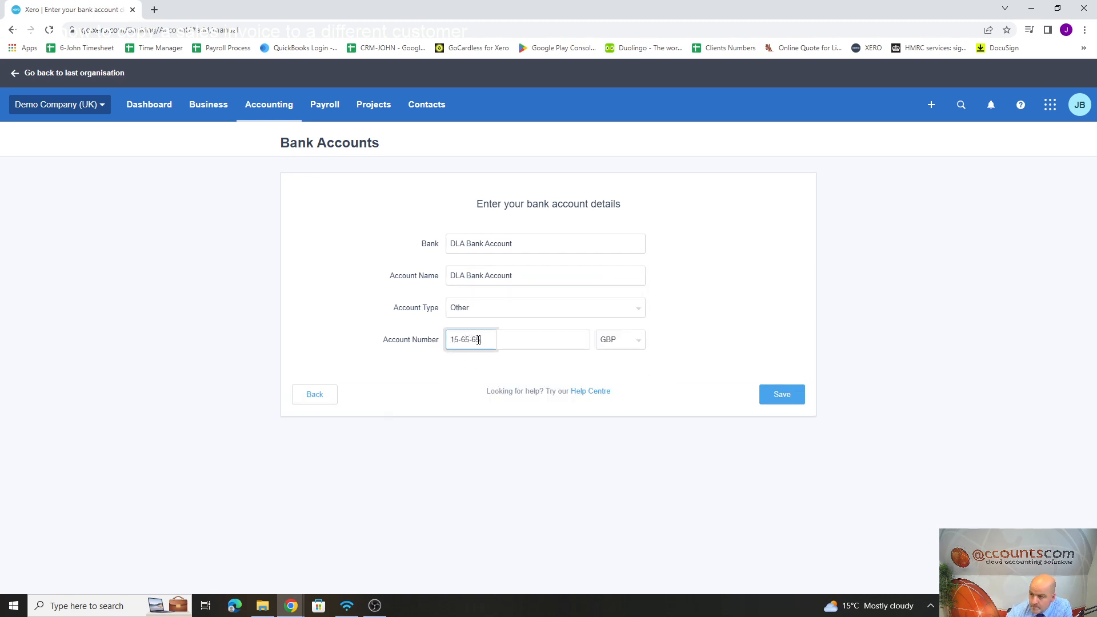
{"action": "left_click", "coordinate": [539, 342]}
{"action": "type", "text": "66666"}
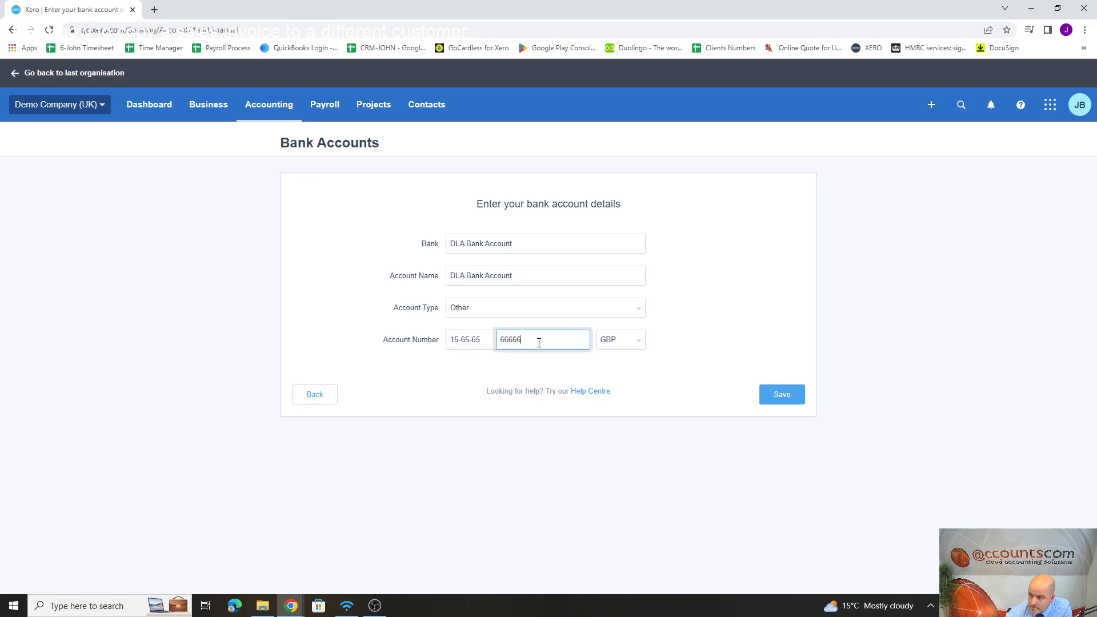
{"action": "type", "text": "666"}
{"action": "left_click", "coordinate": [779, 394]}
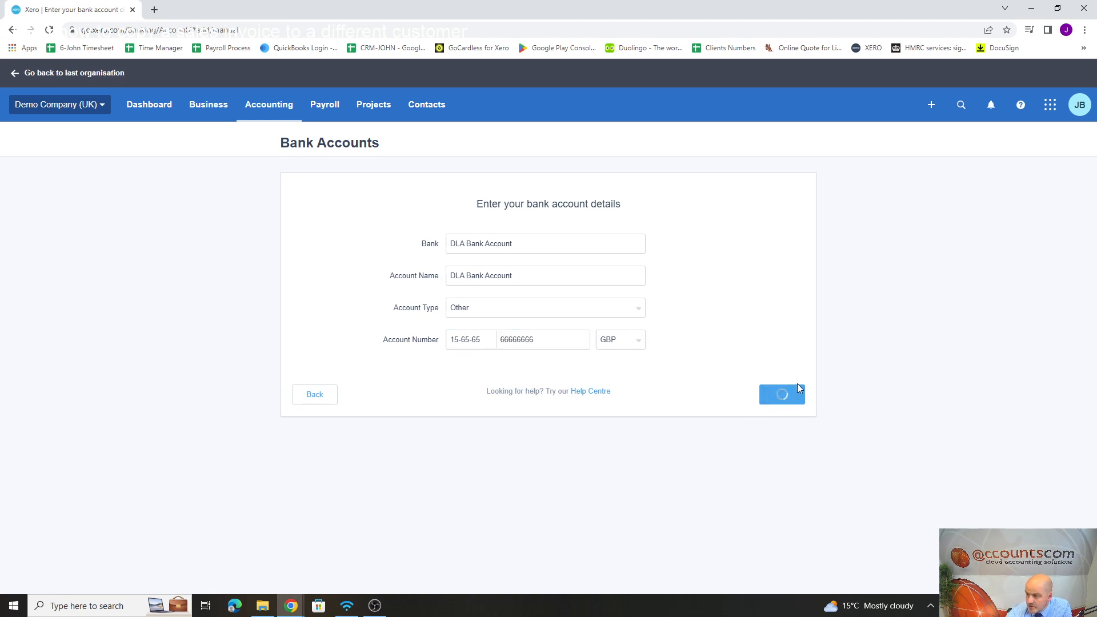
Reconcile the 9 May 2023 Ridgeway University receipt in the Business Bank Account as a transfer with DLA Bank Account
{"action": "scroll", "coordinate": [600, 386], "scroll_direction": "down", "scroll_amount": 8}
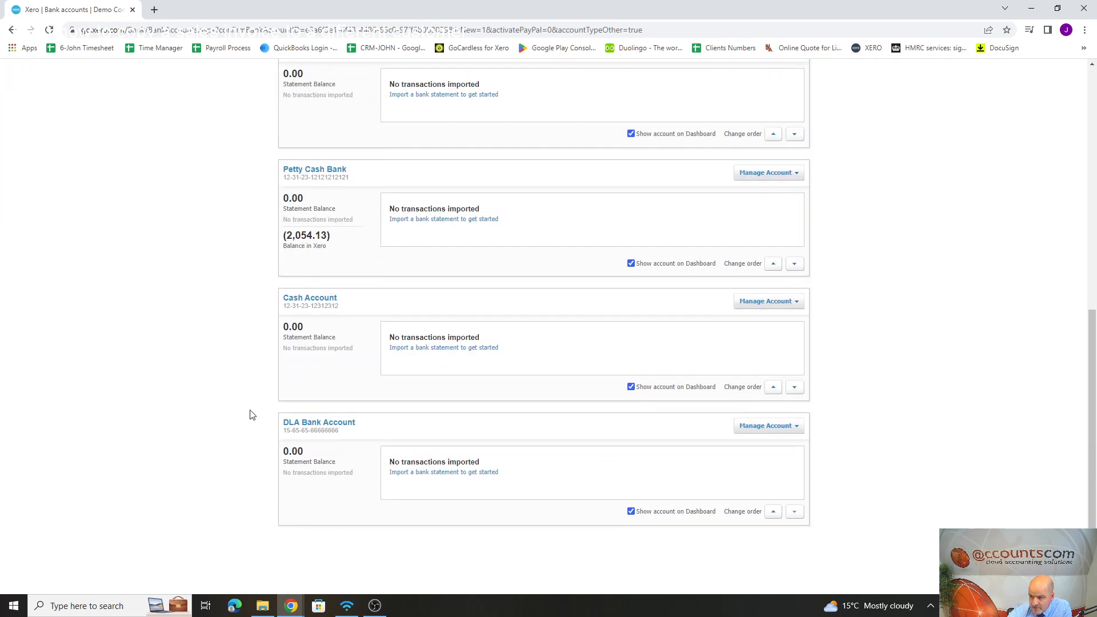
{"action": "scroll", "coordinate": [403, 471], "scroll_direction": "up", "scroll_amount": 10}
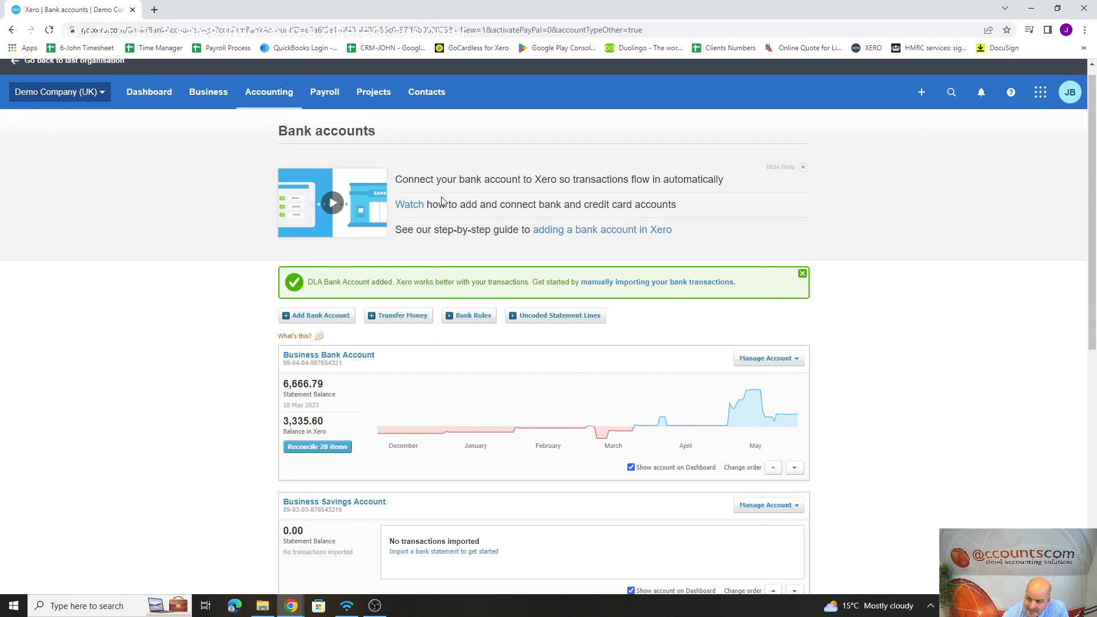
{"action": "left_click", "coordinate": [314, 448]}
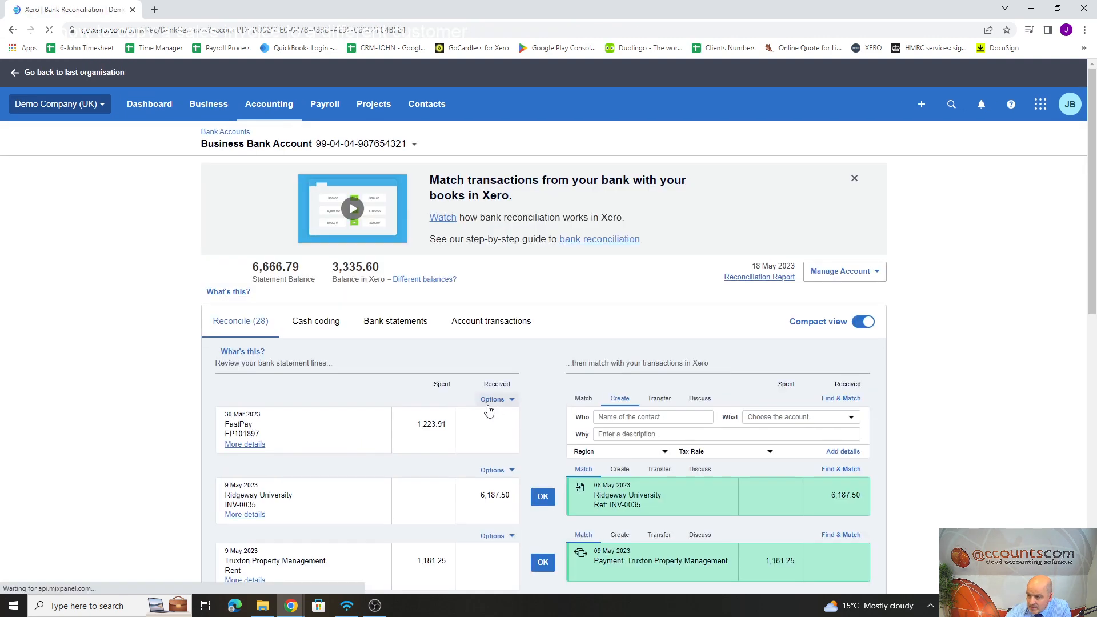
{"action": "scroll", "coordinate": [488, 410], "scroll_direction": "down", "scroll_amount": 2}
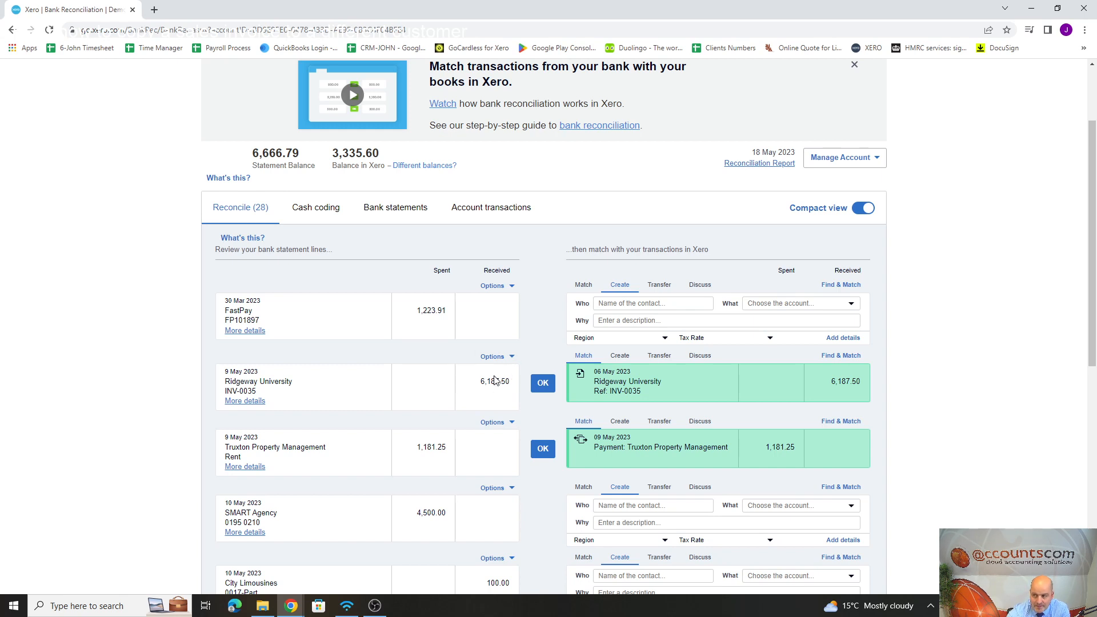
{"action": "left_click", "coordinate": [658, 357]}
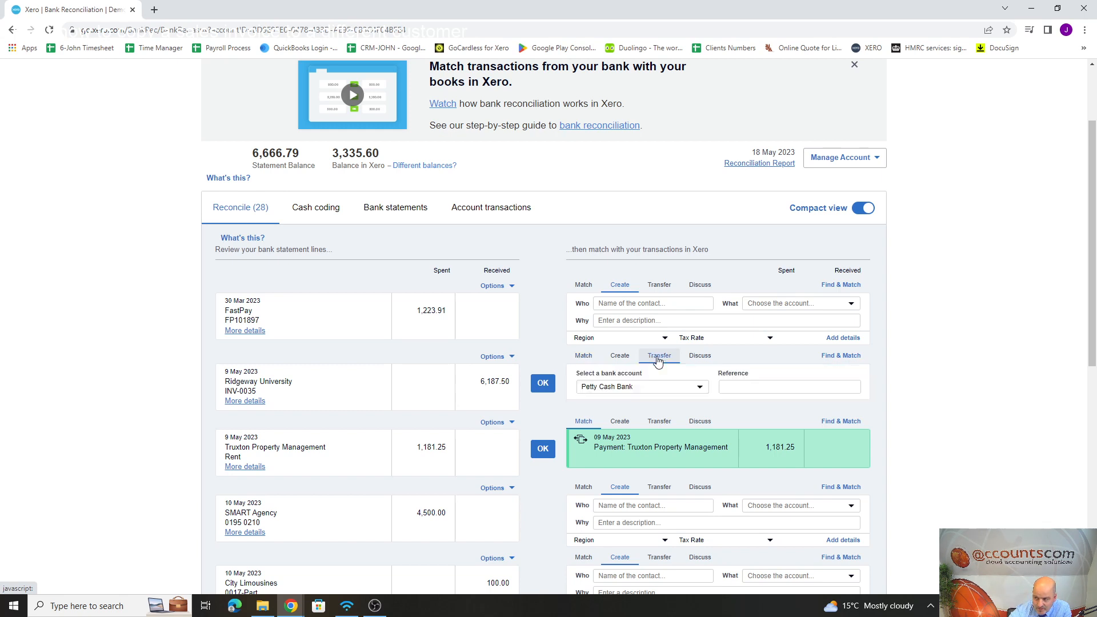
{"action": "left_click", "coordinate": [699, 389]}
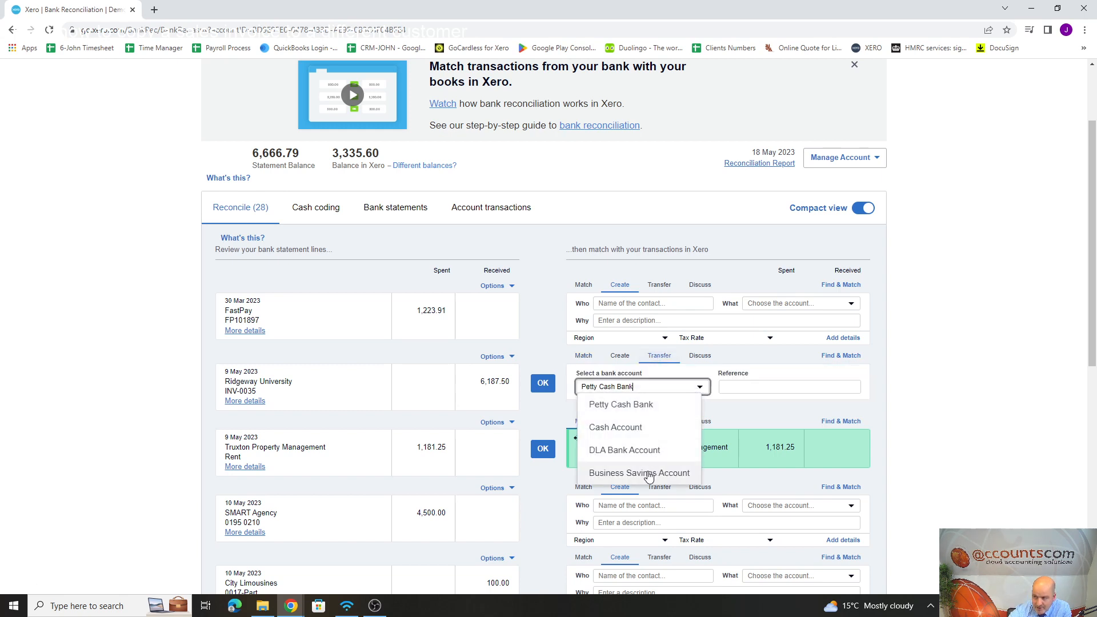
{"action": "left_click", "coordinate": [614, 451]}
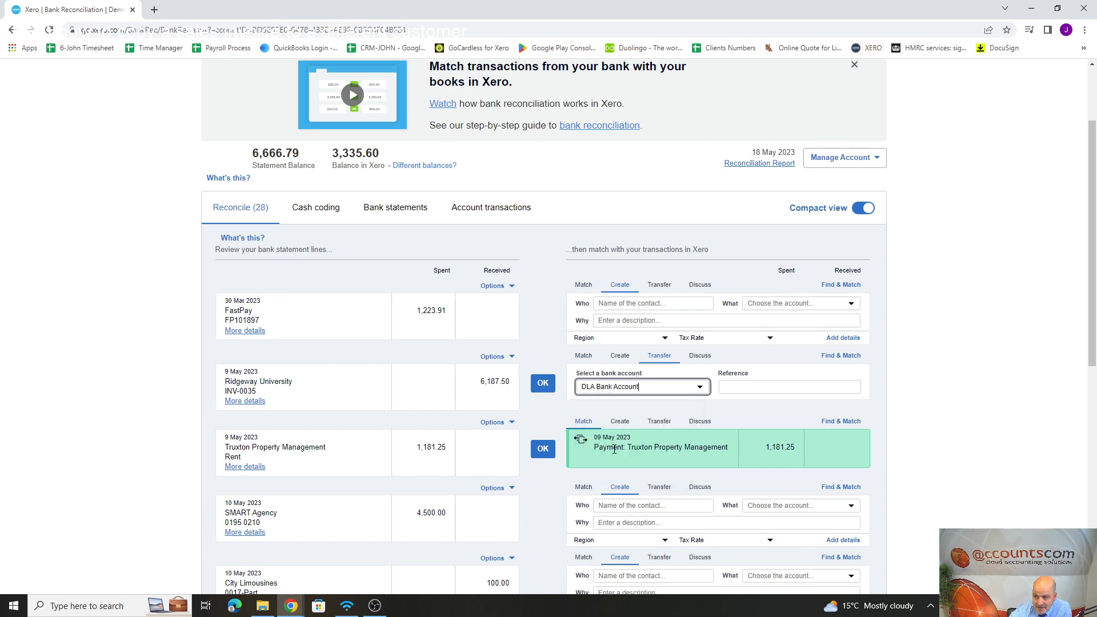
{"action": "left_click", "coordinate": [541, 388]}
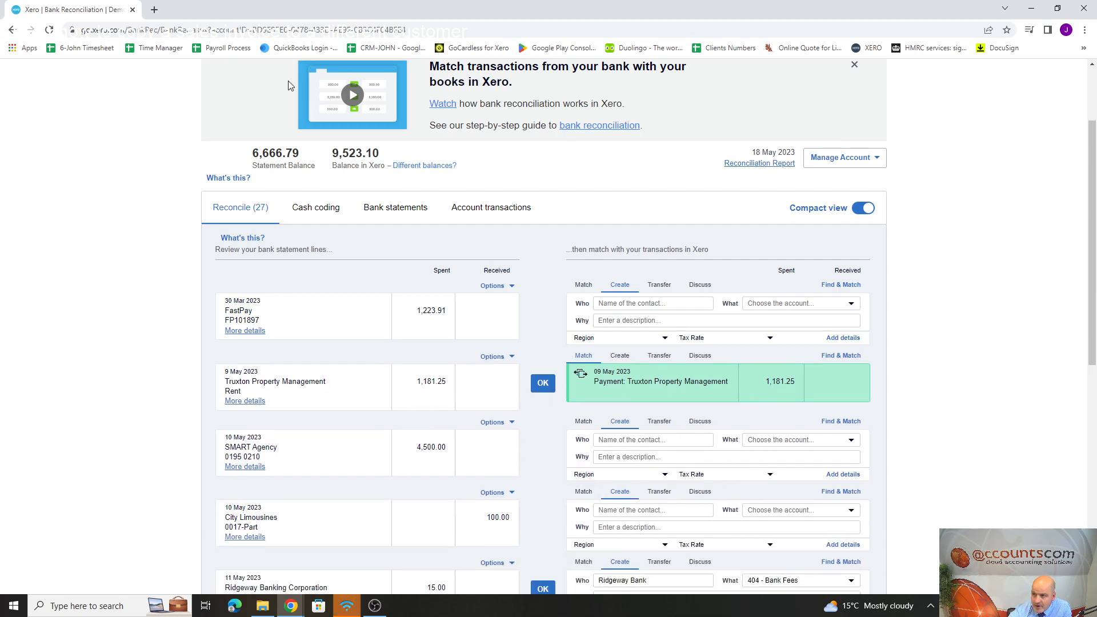
Return to the bank accounts overview and compare the balances of DLA Bank Account and Business Bank Account
{"action": "scroll", "coordinate": [396, 171], "scroll_direction": "up", "scroll_amount": 3}
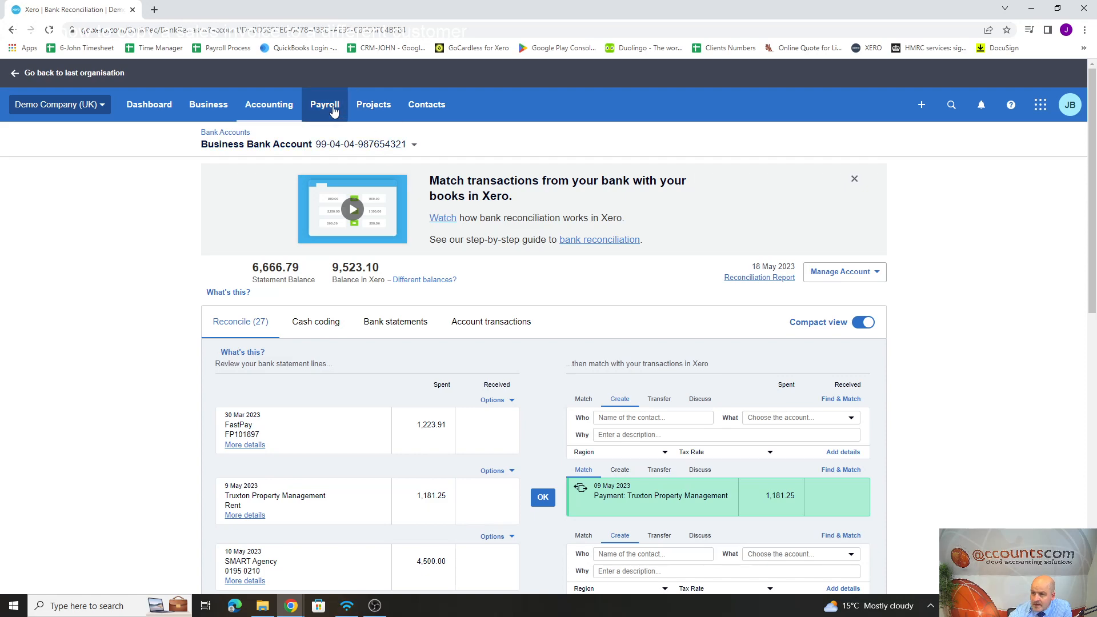
{"action": "left_click", "coordinate": [275, 110]}
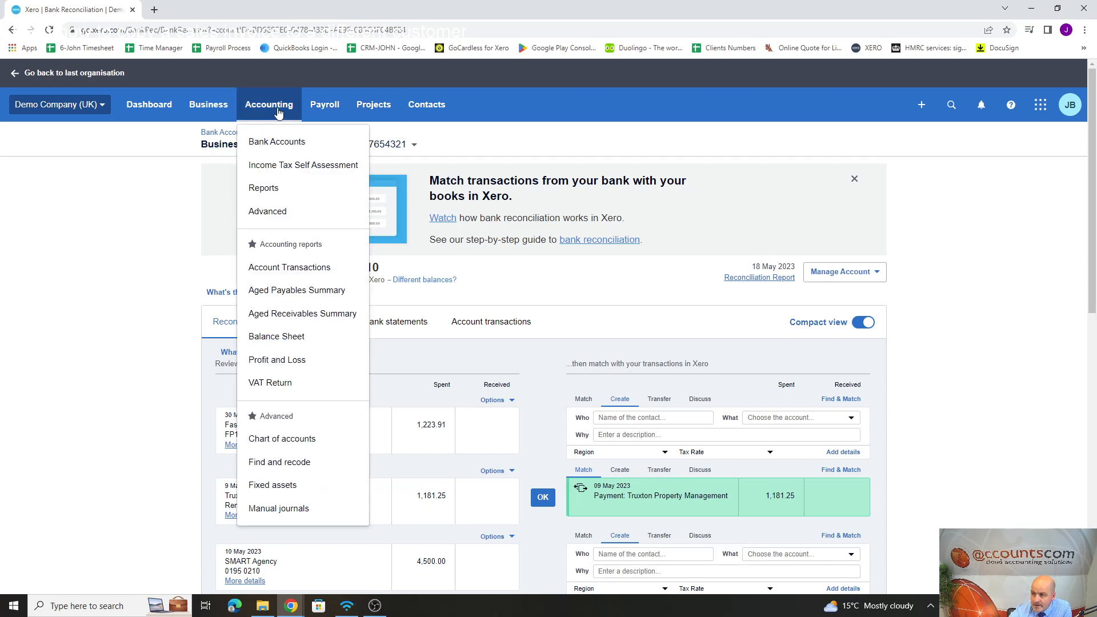
{"action": "left_click", "coordinate": [279, 144]}
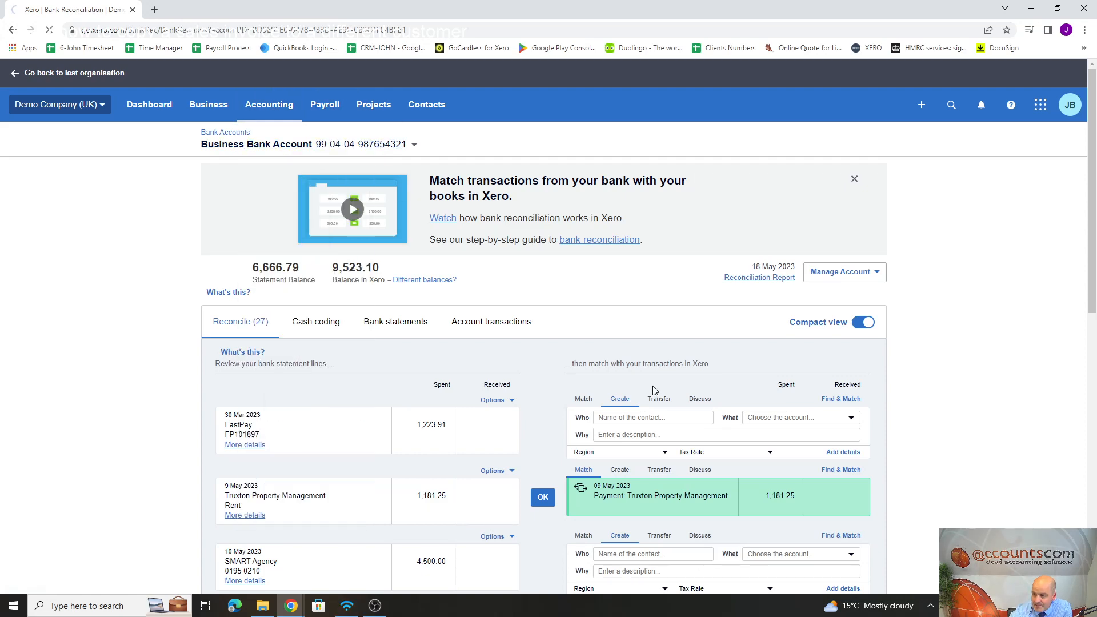
{"action": "scroll", "coordinate": [636, 383], "scroll_direction": "down", "scroll_amount": 8}
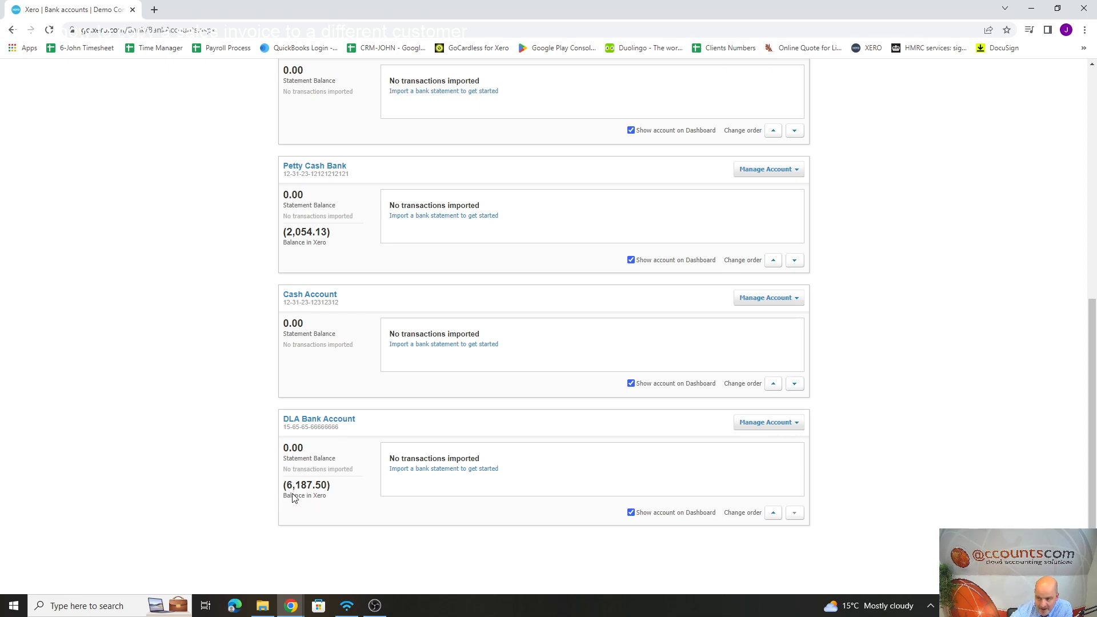
{"action": "scroll", "coordinate": [345, 497], "scroll_direction": "up", "scroll_amount": 7}
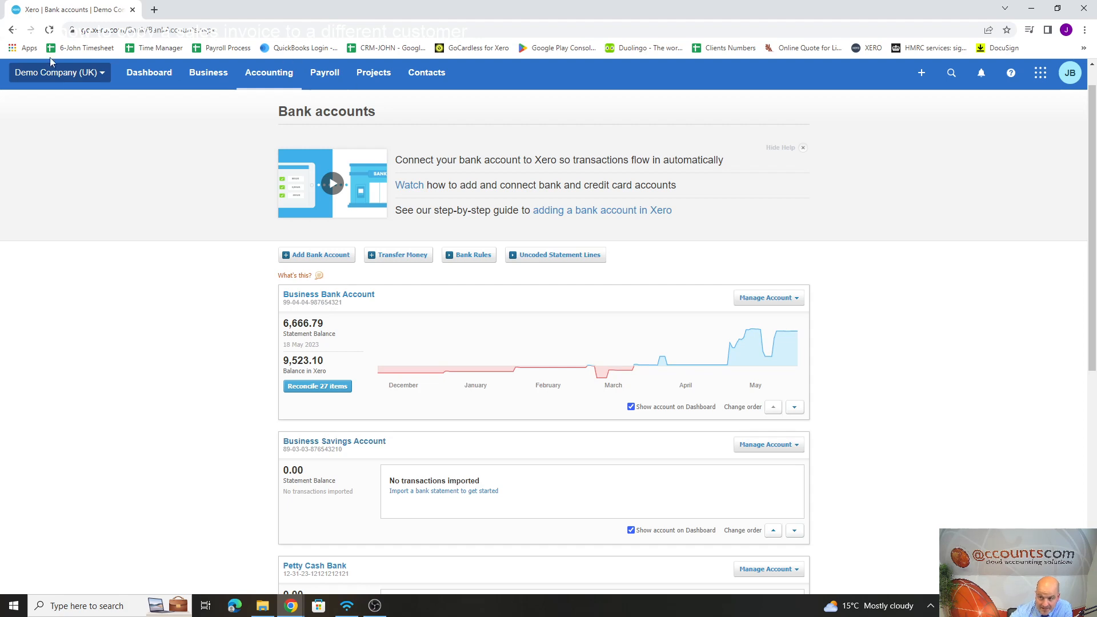
{"action": "scroll", "coordinate": [83, 81], "scroll_direction": "down", "scroll_amount": 7}
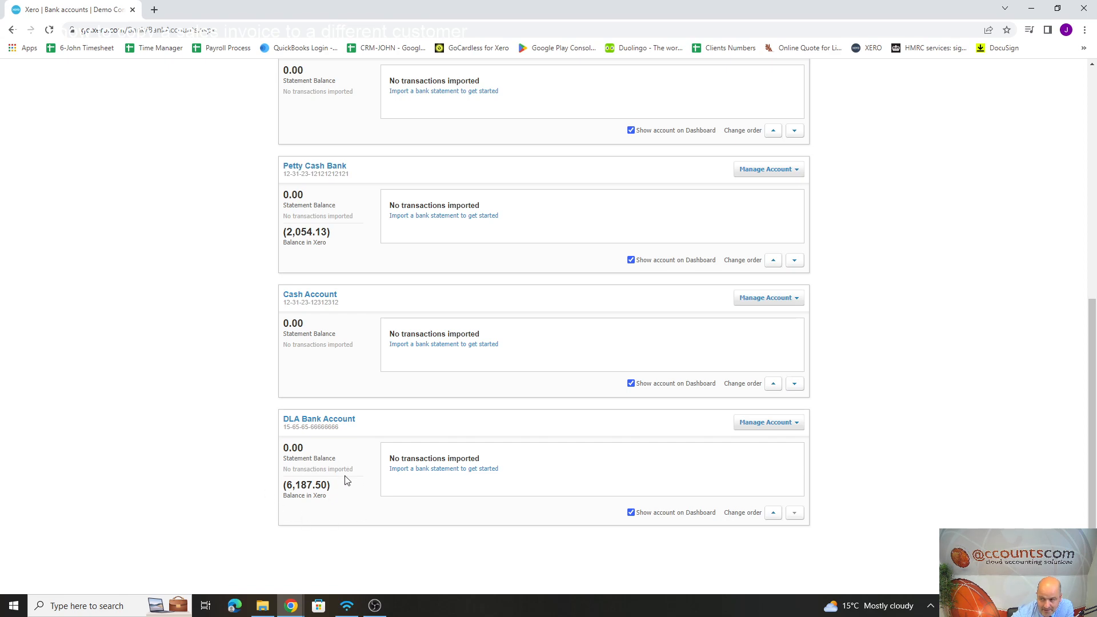
{"action": "scroll", "coordinate": [347, 479], "scroll_direction": "up", "scroll_amount": 8}
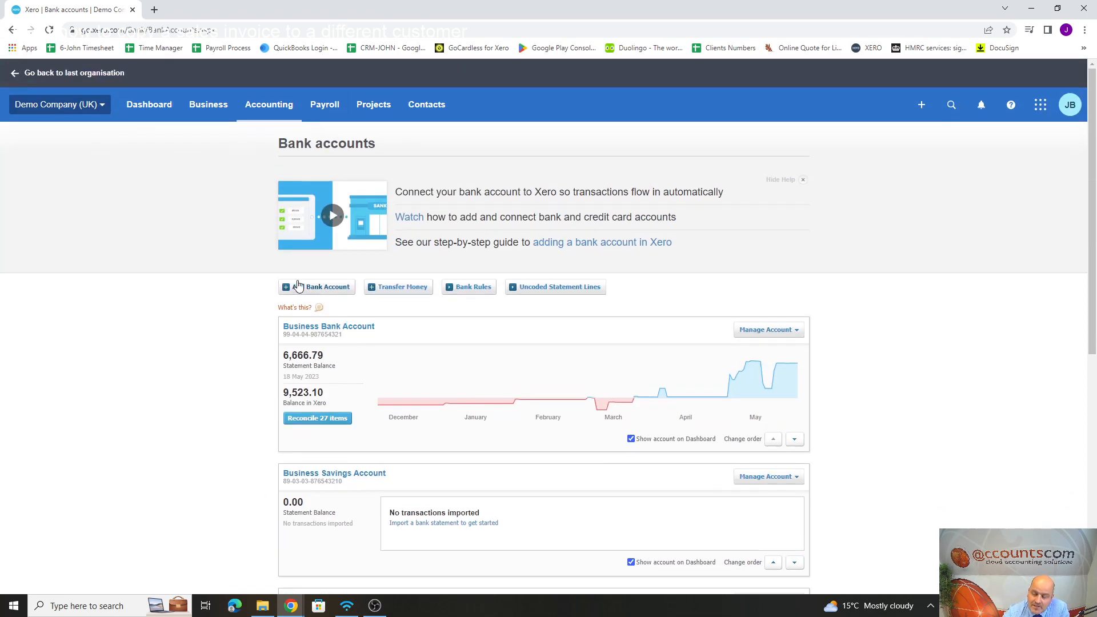
{"action": "left_click", "coordinate": [209, 109]}
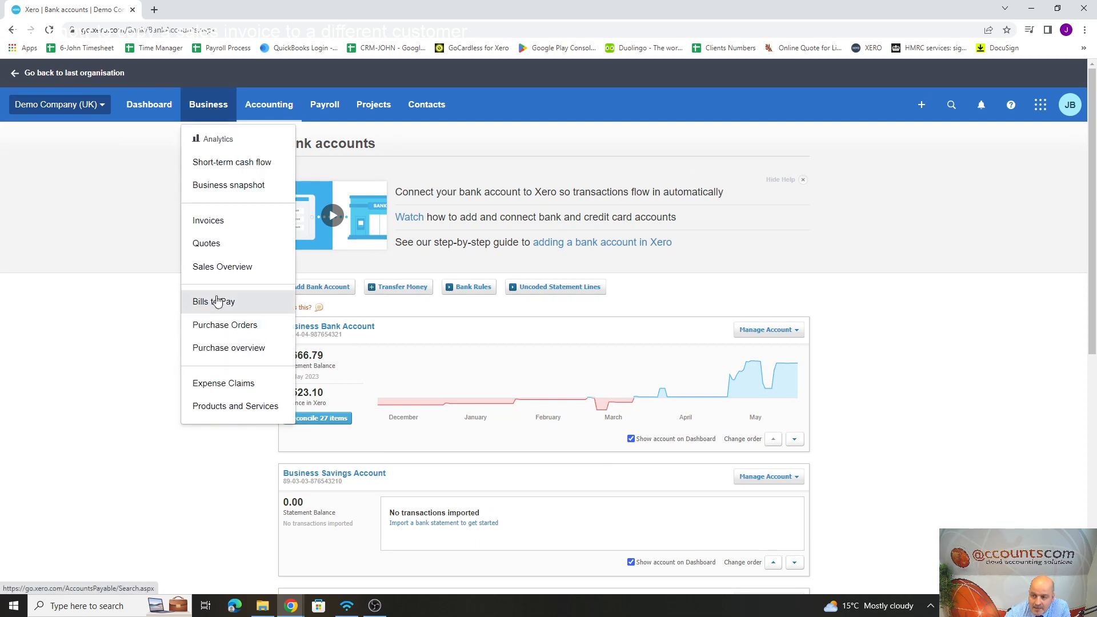
{"action": "left_click", "coordinate": [228, 349]}
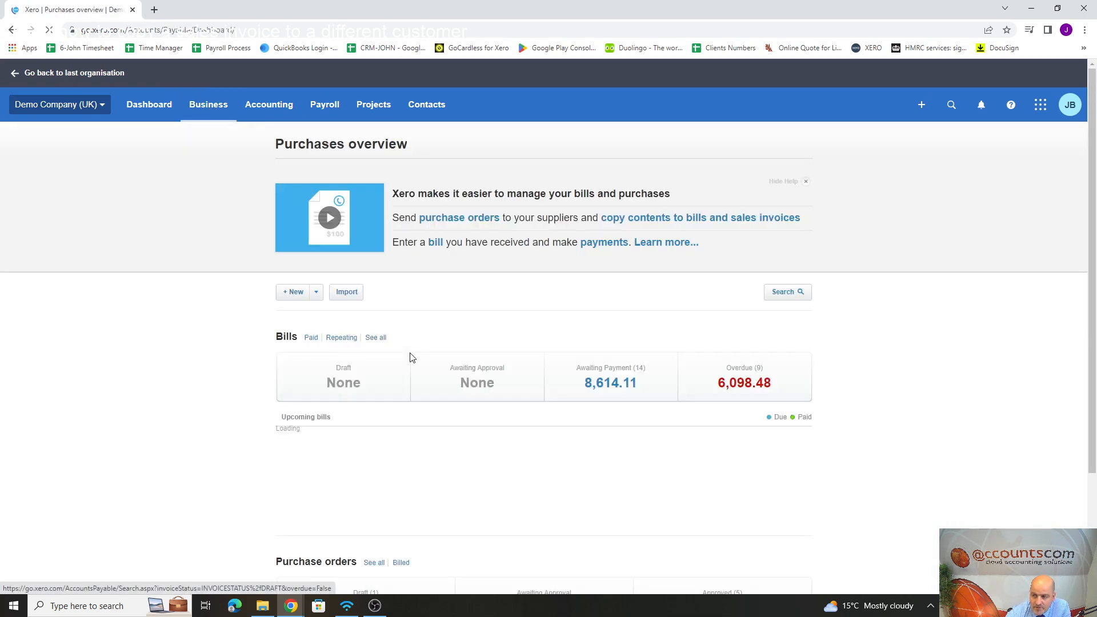
{"action": "left_click", "coordinate": [376, 339]}
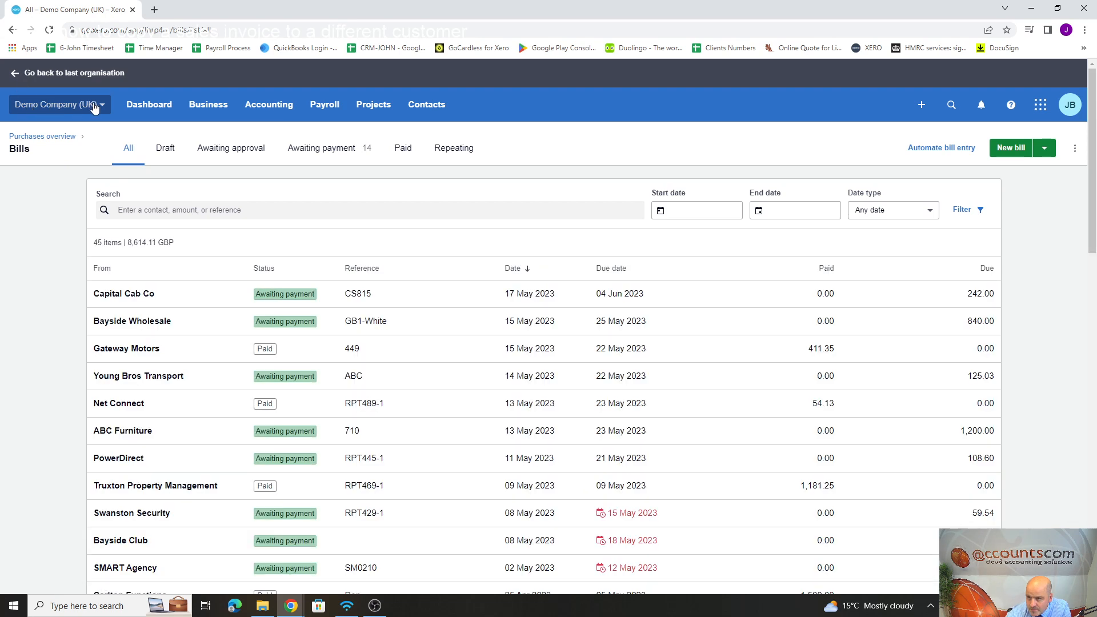
{"action": "left_click", "coordinate": [91, 107]}
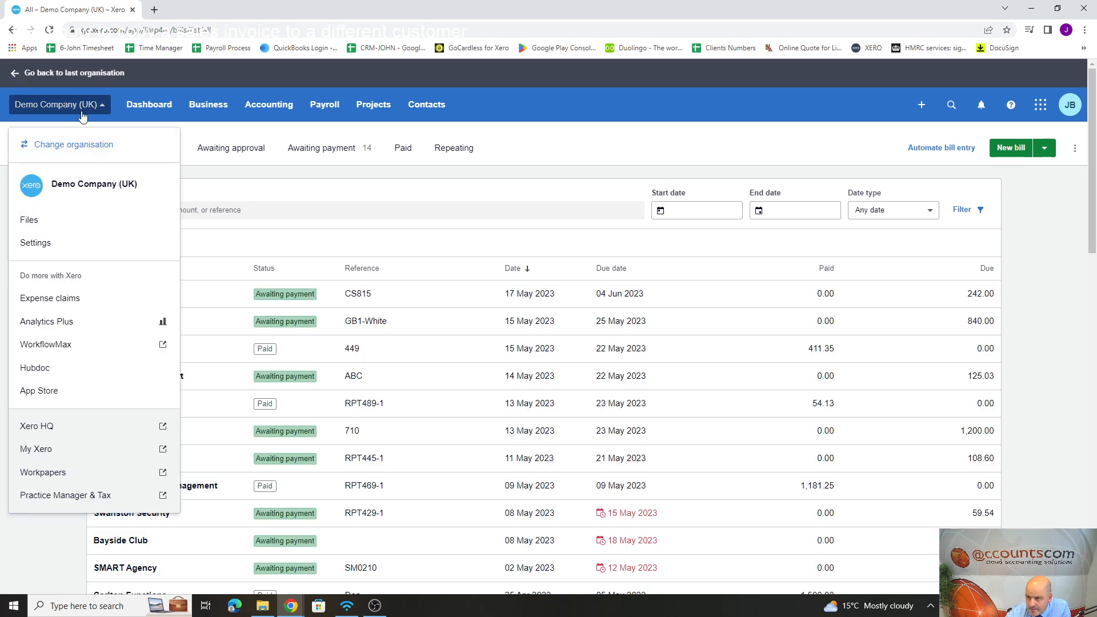
{"action": "left_click", "coordinate": [86, 109]}
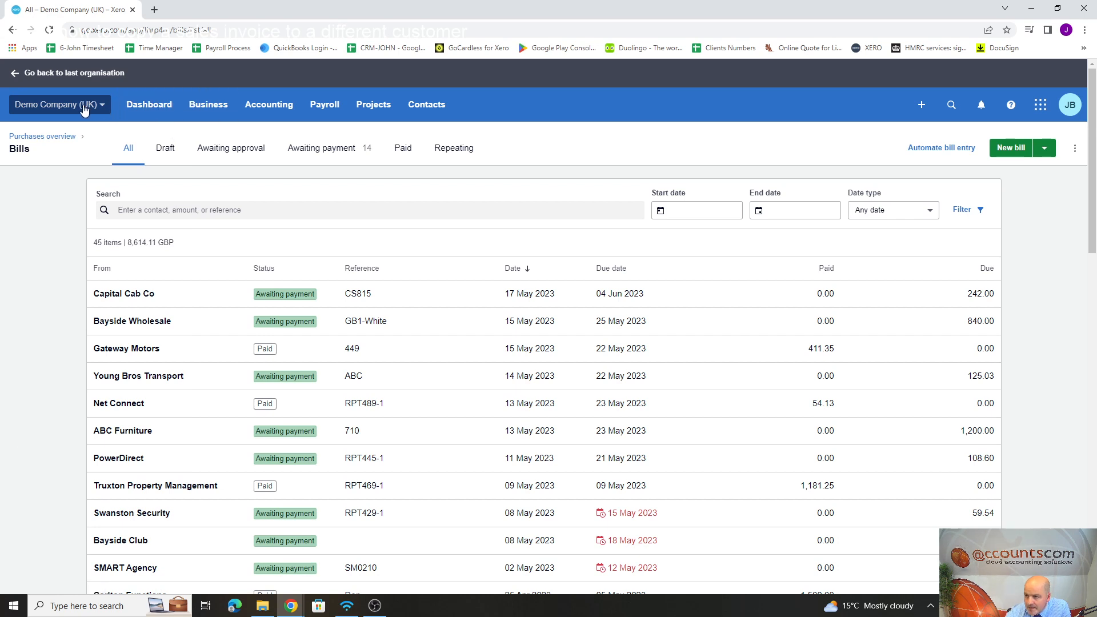
{"action": "left_click", "coordinate": [143, 108]}
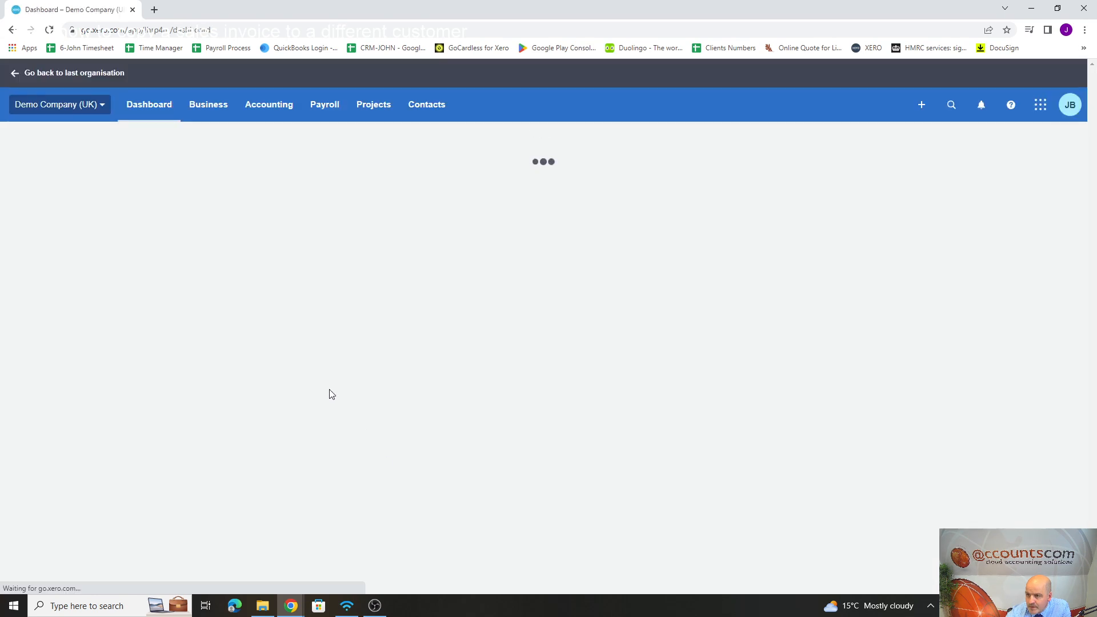
Open the list of bills awaiting payment from the purchases overview
{"action": "left_click", "coordinate": [209, 105]}
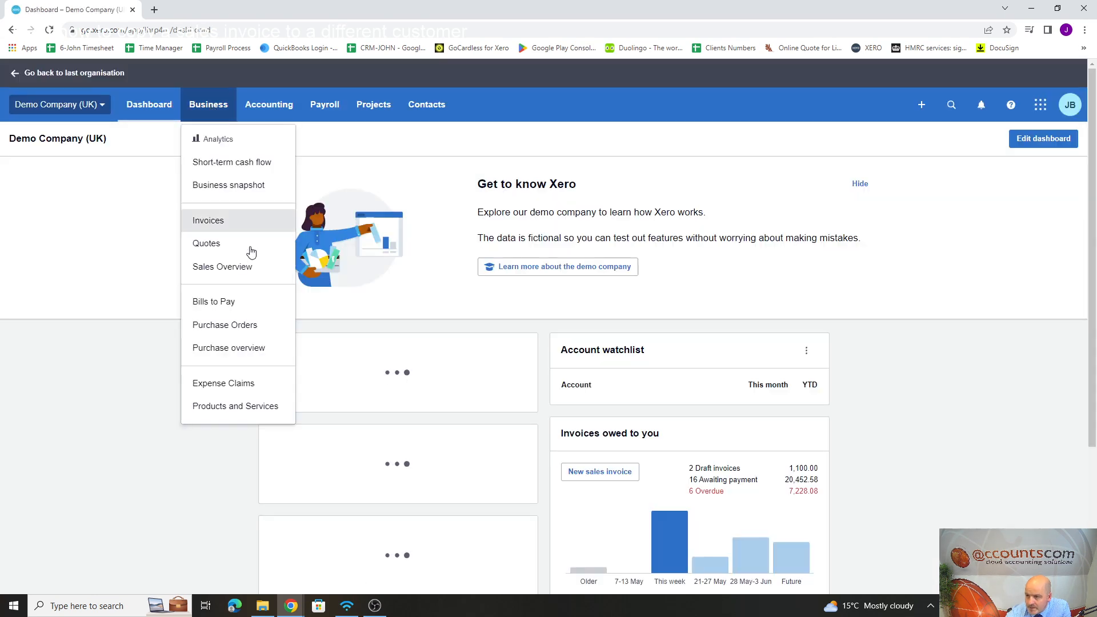
{"action": "left_click", "coordinate": [232, 349]}
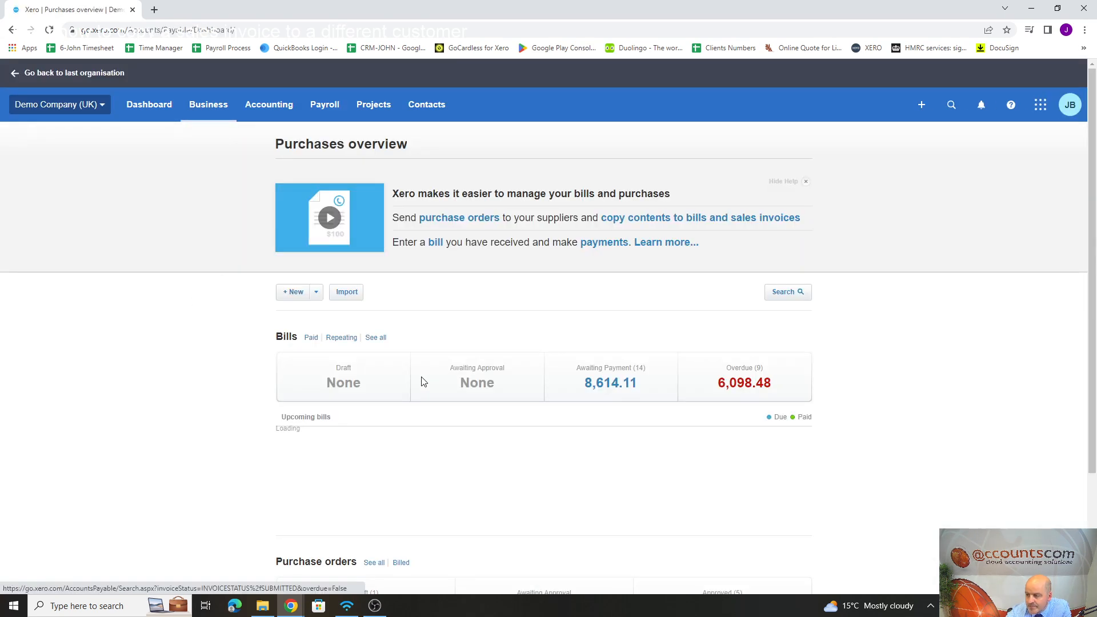
{"action": "left_click", "coordinate": [597, 372]}
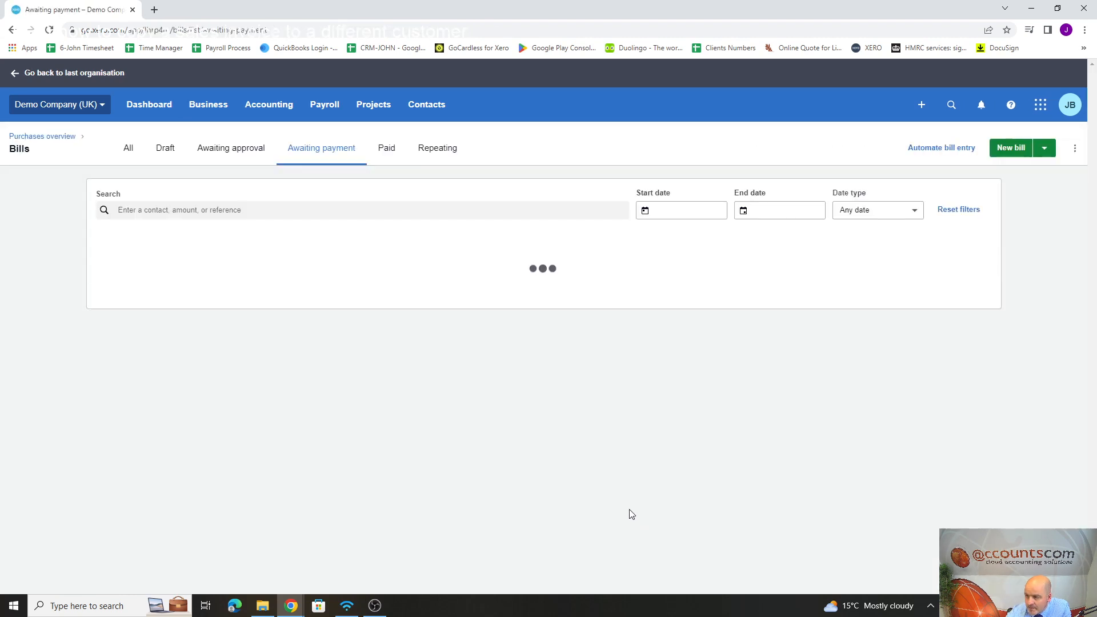
Record full payment of SMART Agency bill SM0210 from DLA Bank Account, dated 19 May 2023
{"action": "scroll", "coordinate": [612, 362], "scroll_direction": "down", "scroll_amount": 2}
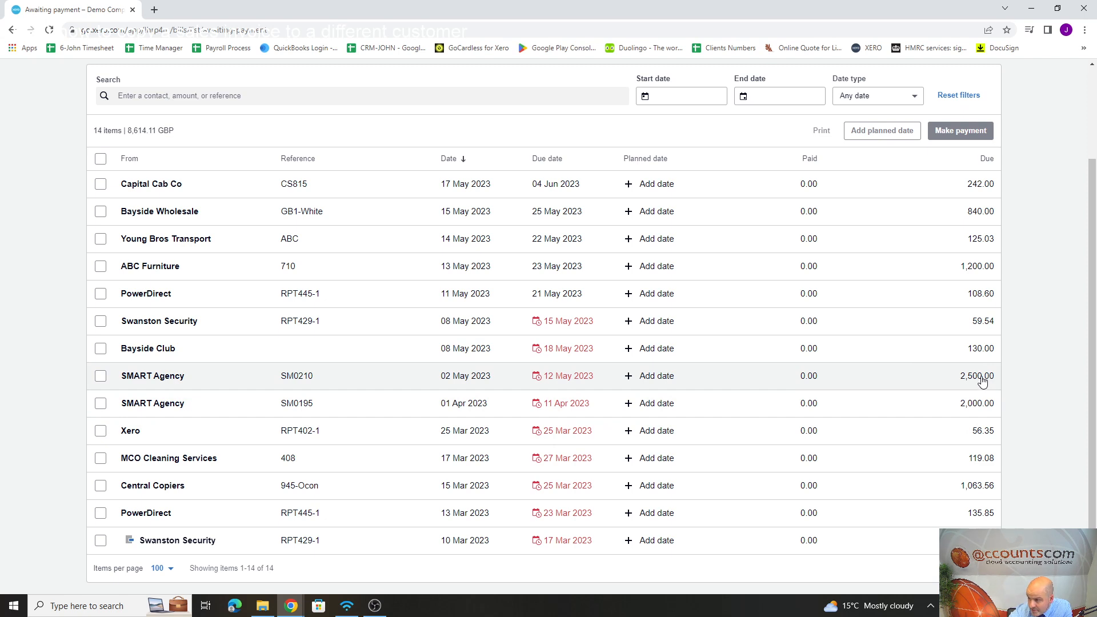
{"action": "left_click", "coordinate": [483, 380]}
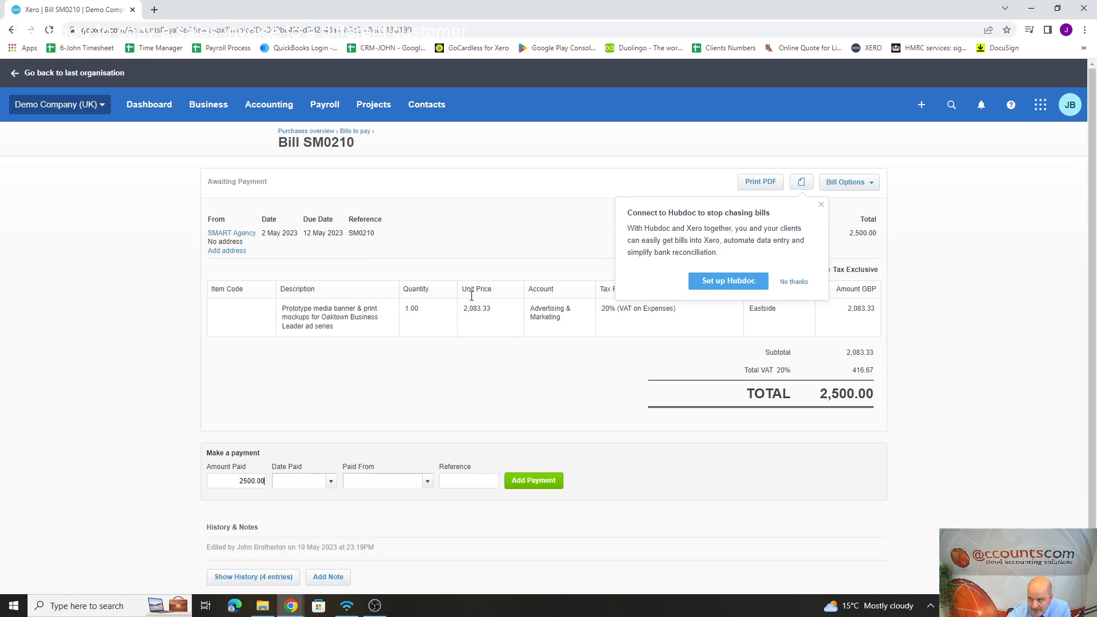
{"action": "left_click", "coordinate": [331, 481]}
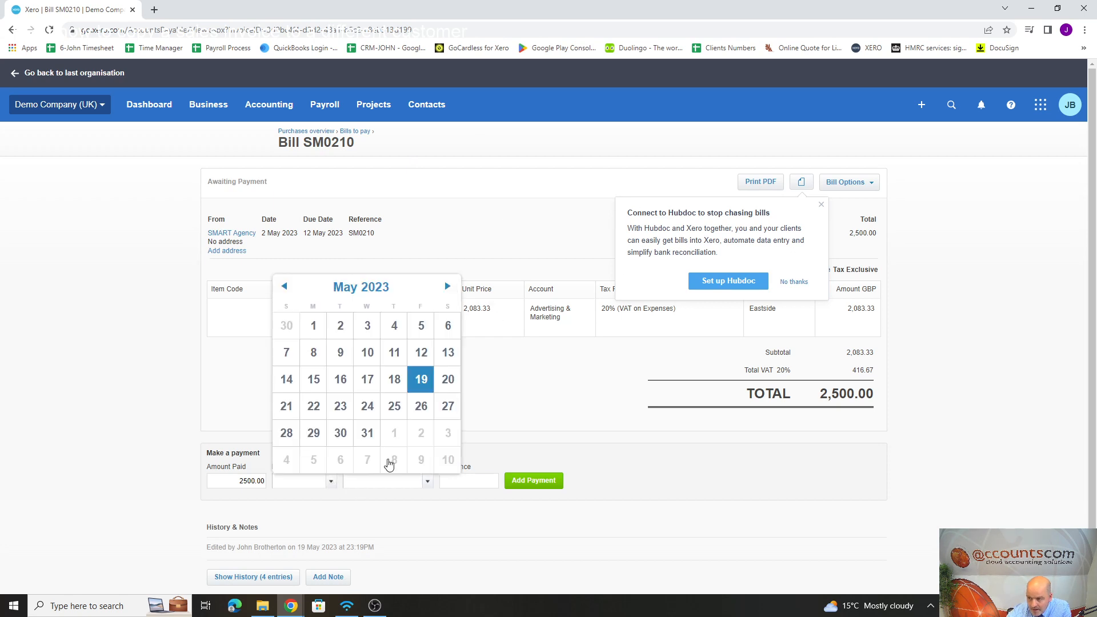
{"action": "left_click", "coordinate": [421, 377]}
{"action": "left_click", "coordinate": [427, 481]}
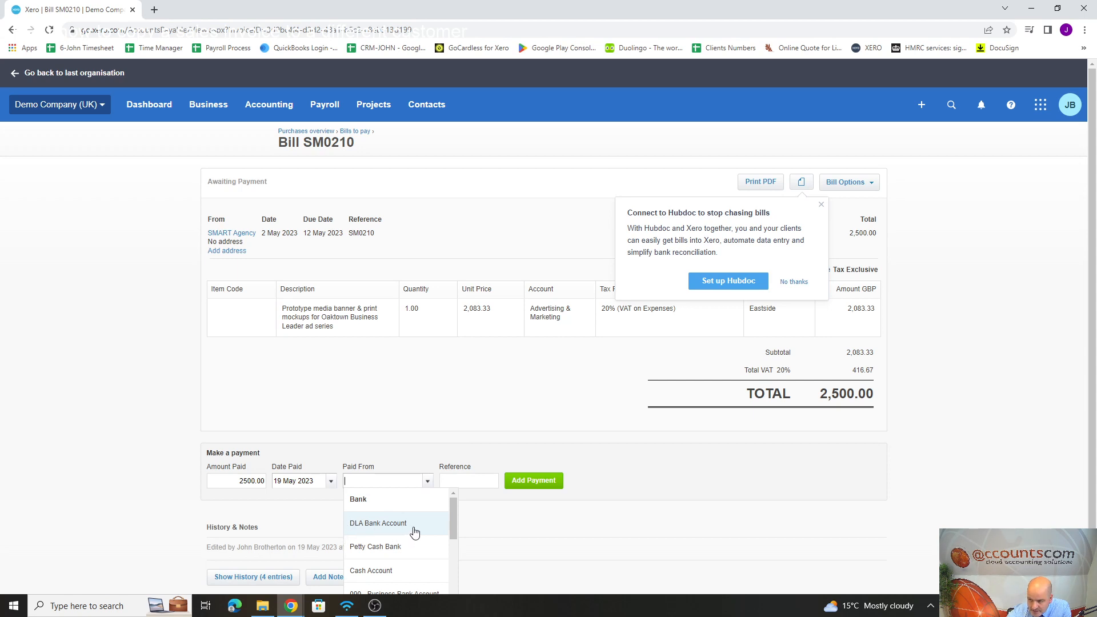
{"action": "left_click", "coordinate": [393, 527]}
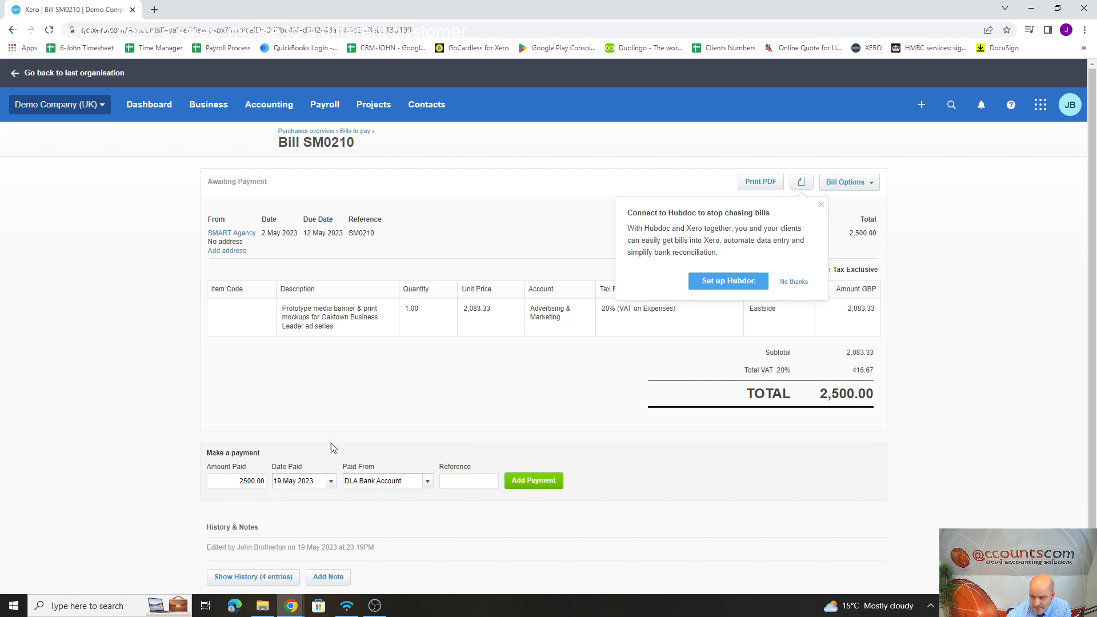
{"action": "left_click", "coordinate": [535, 483]}
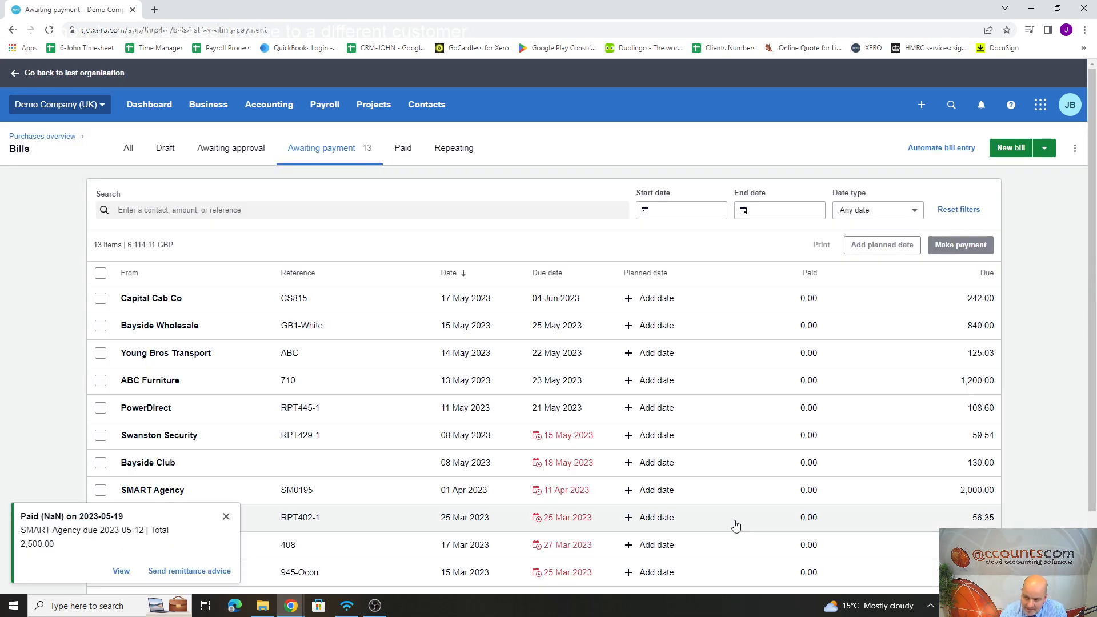
Return to the bank accounts overview and check the balance of DLA Bank Account
{"action": "left_click", "coordinate": [267, 105]}
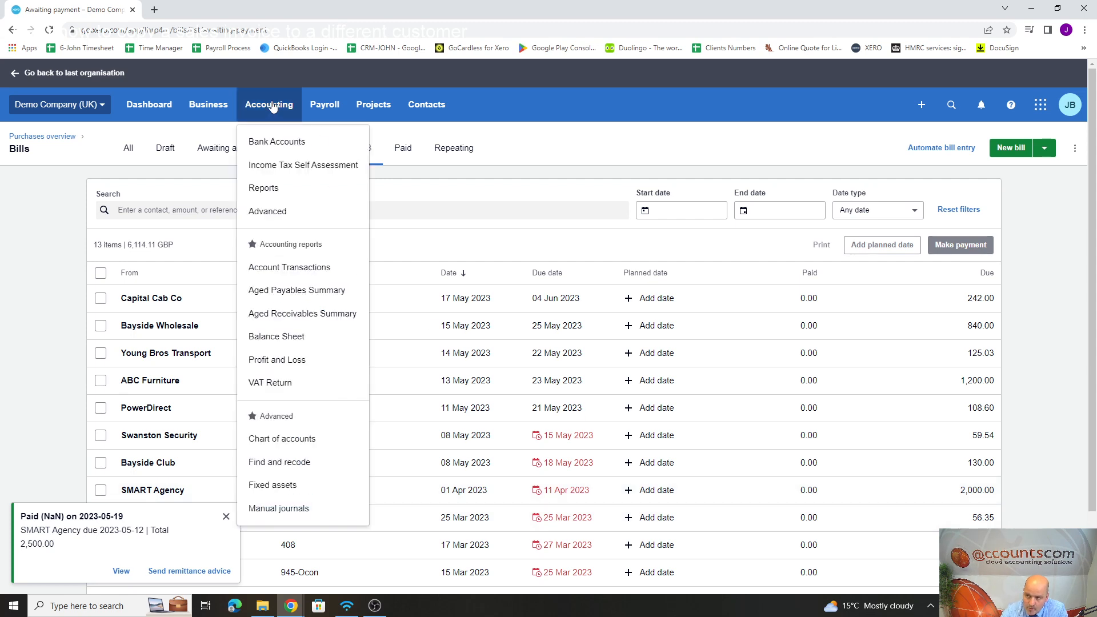
{"action": "left_click", "coordinate": [276, 143]}
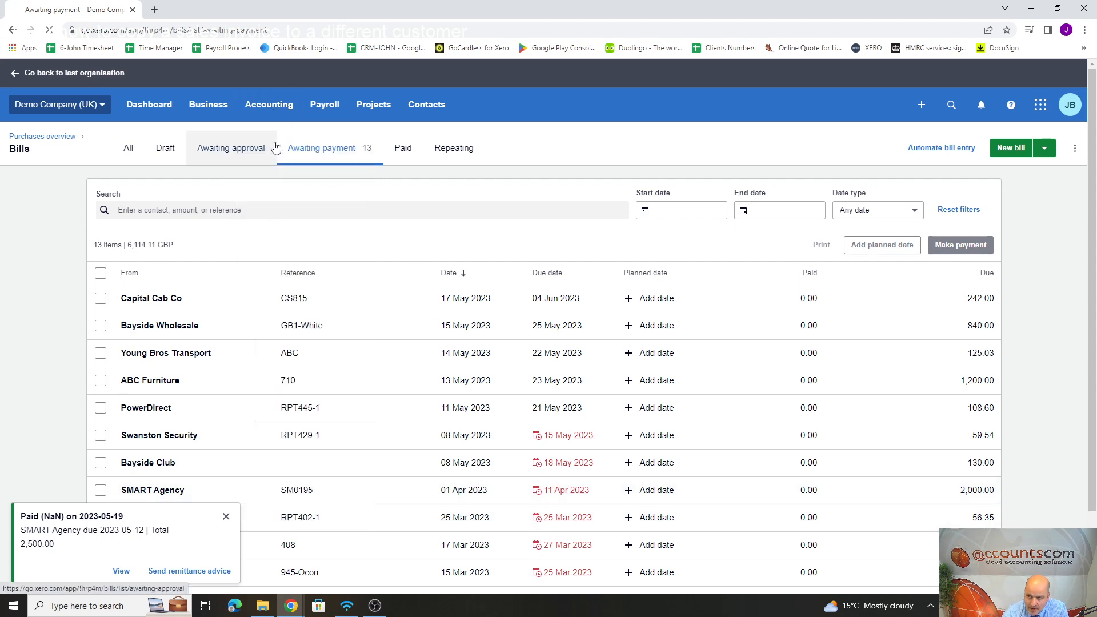
{"action": "scroll", "coordinate": [511, 305], "scroll_direction": "down", "scroll_amount": 8}
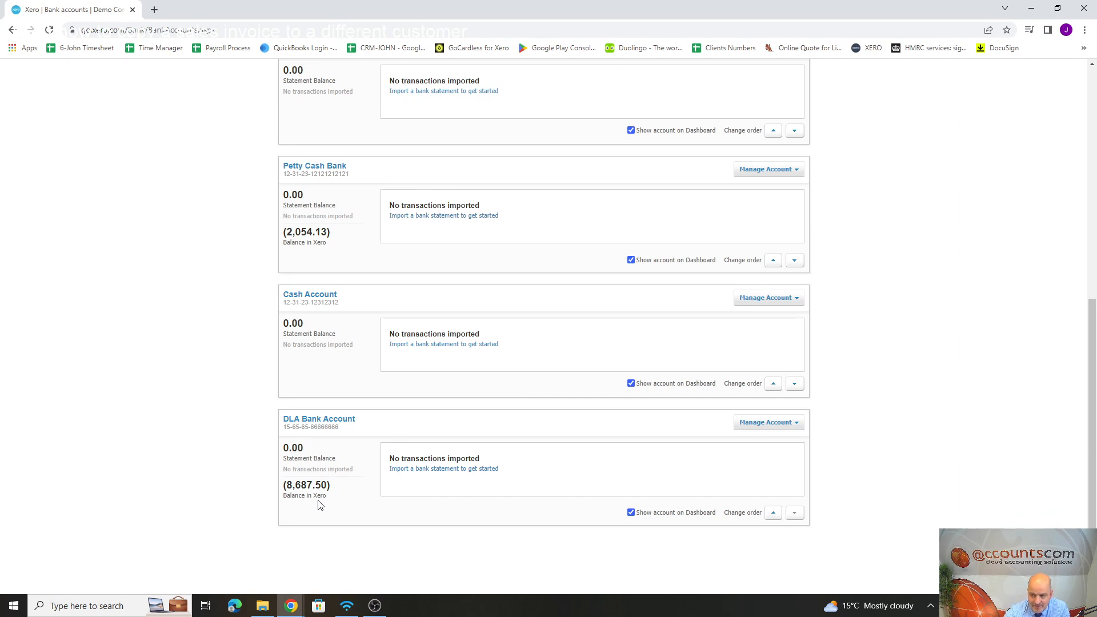
{"action": "scroll", "coordinate": [318, 503], "scroll_direction": "up", "scroll_amount": 8}
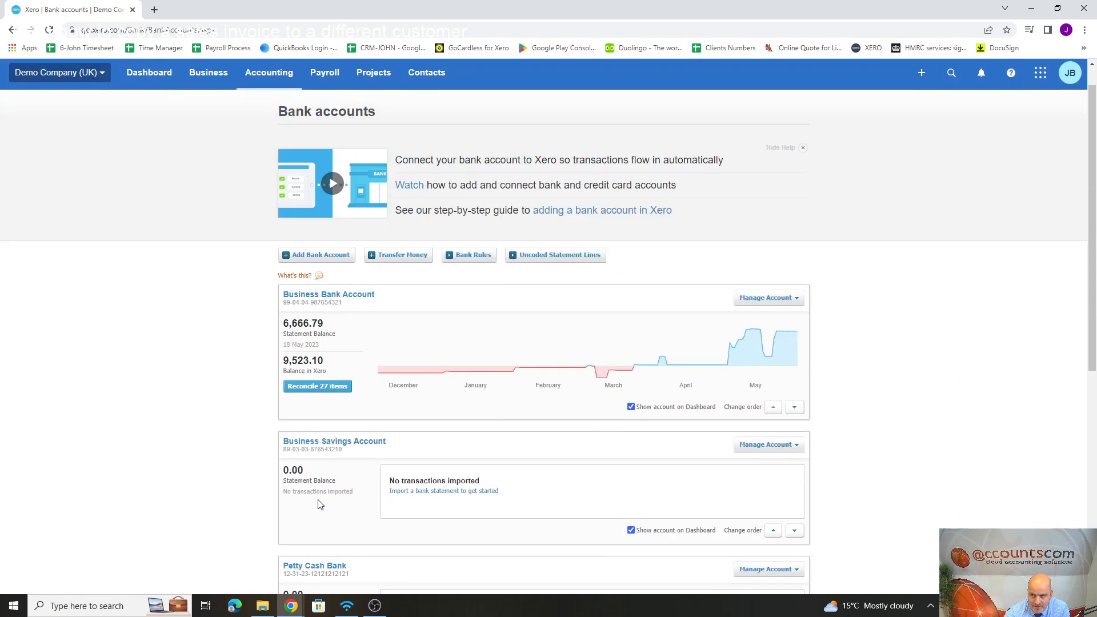
Look through the unreconciled statement lines of Business Bank Account
{"action": "left_click", "coordinate": [319, 387]}
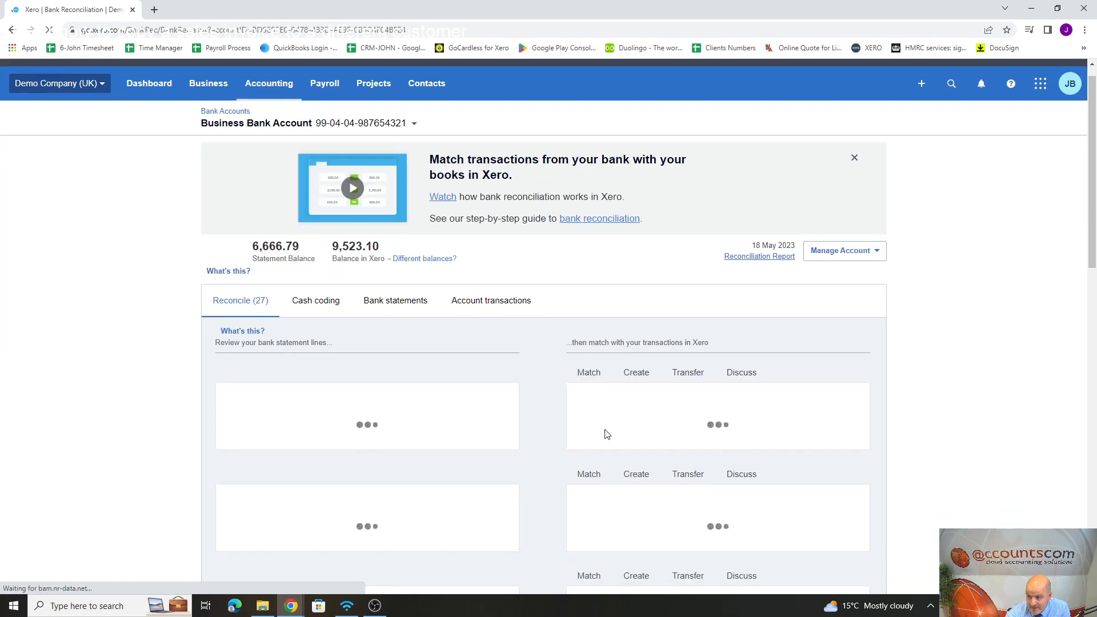
{"action": "scroll", "coordinate": [606, 433], "scroll_direction": "down", "scroll_amount": 9}
{"action": "scroll", "coordinate": [594, 430], "scroll_direction": "up", "scroll_amount": 10}
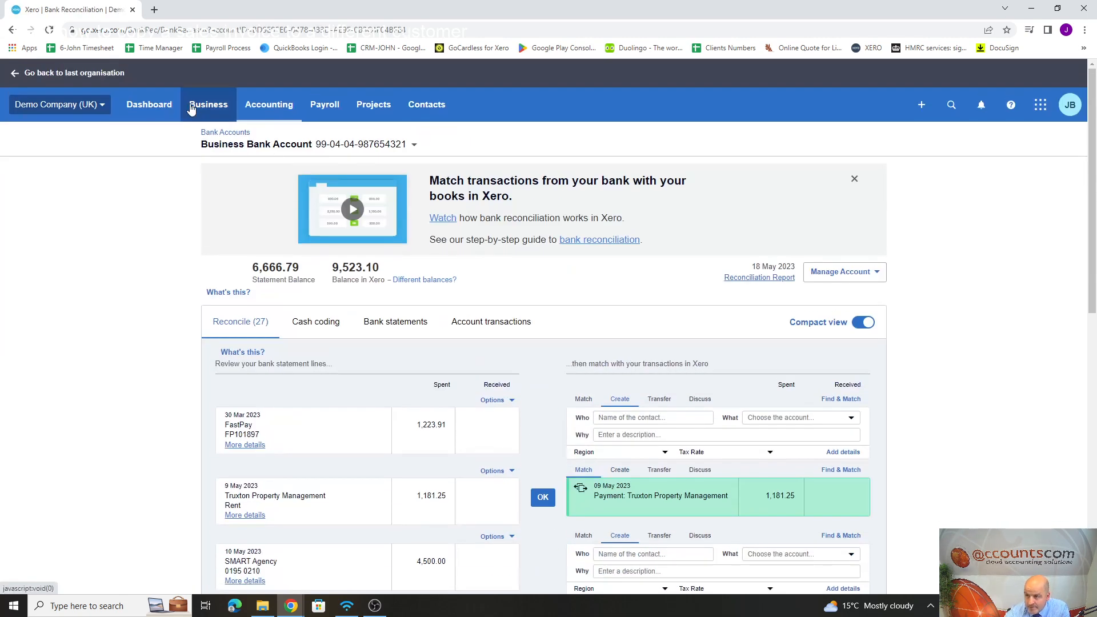
Go back through the purchases overview to the bills still awaiting payment
{"action": "left_click", "coordinate": [194, 105]}
{"action": "left_click", "coordinate": [223, 347]}
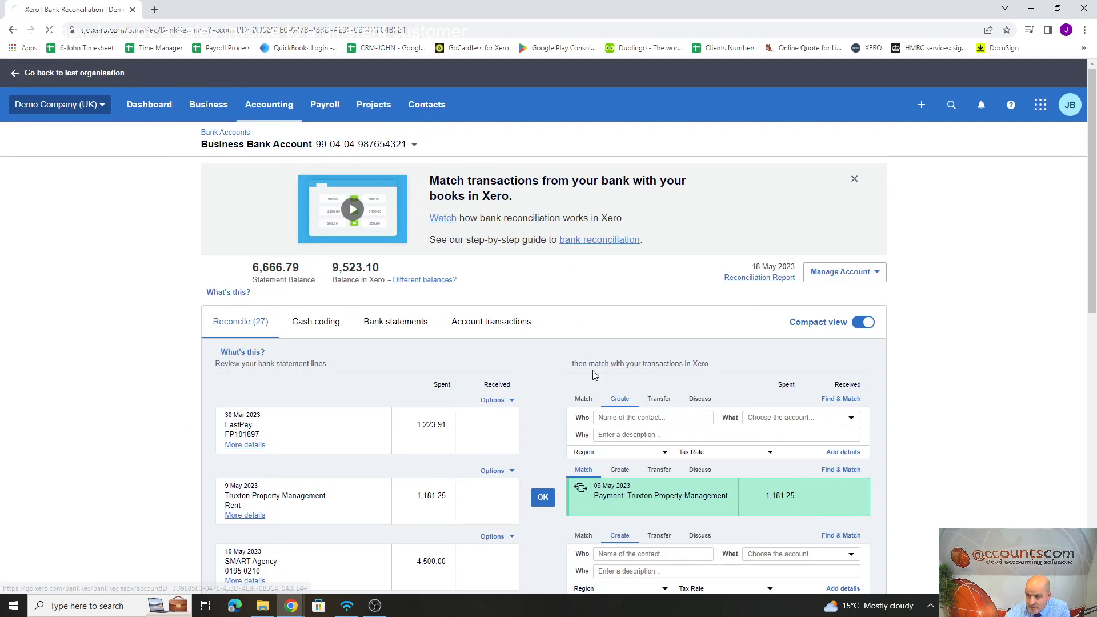
{"action": "left_click", "coordinate": [616, 382]}
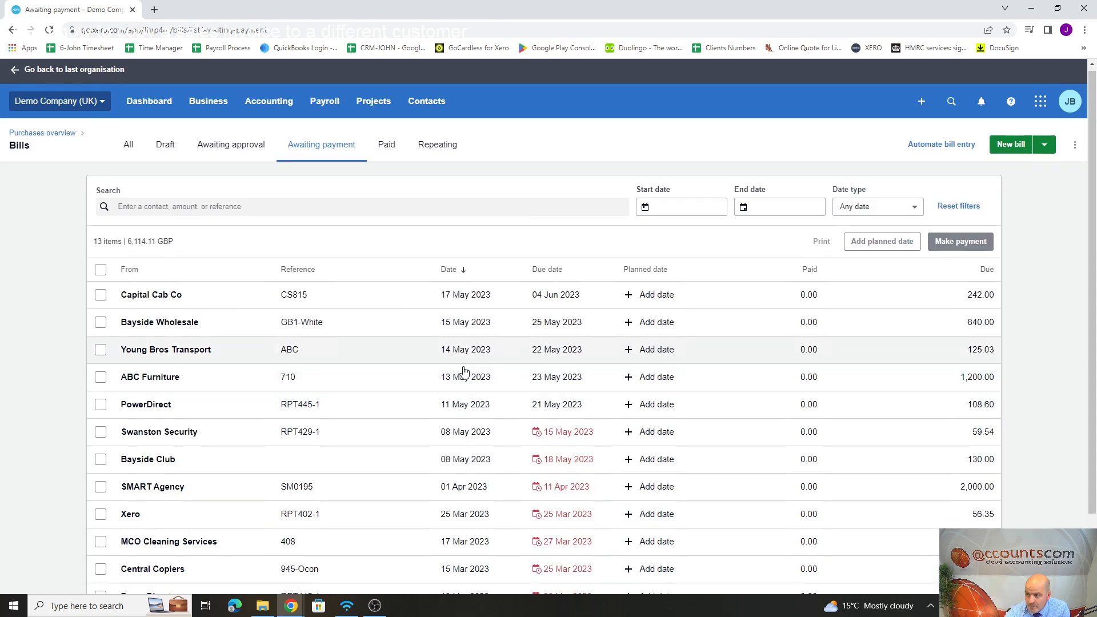
Record full payment of SMART Agency bill SM0195 from DLA Bank Account, dated 19 May 2023
{"action": "scroll", "coordinate": [465, 377], "scroll_direction": "down", "scroll_amount": 2}
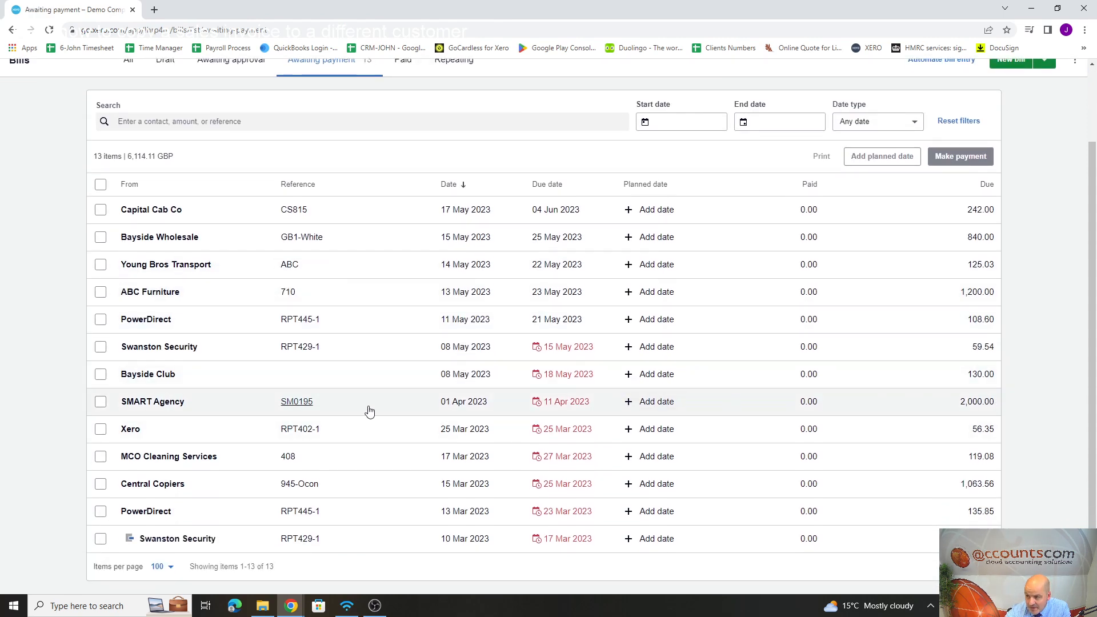
{"action": "left_click", "coordinate": [296, 401]}
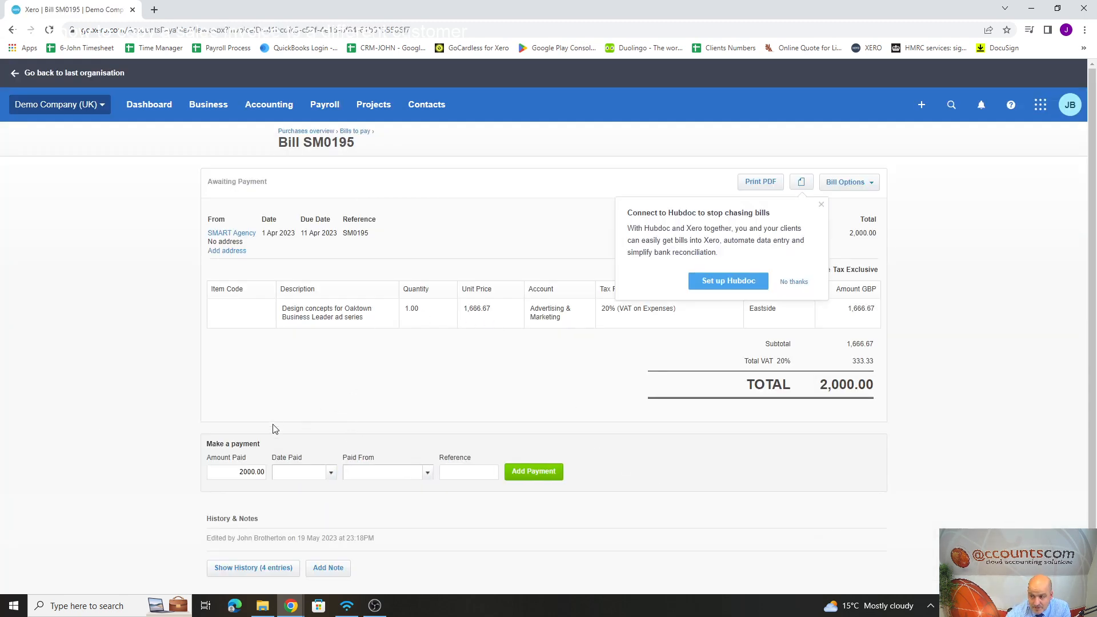
{"action": "left_click", "coordinate": [331, 473]}
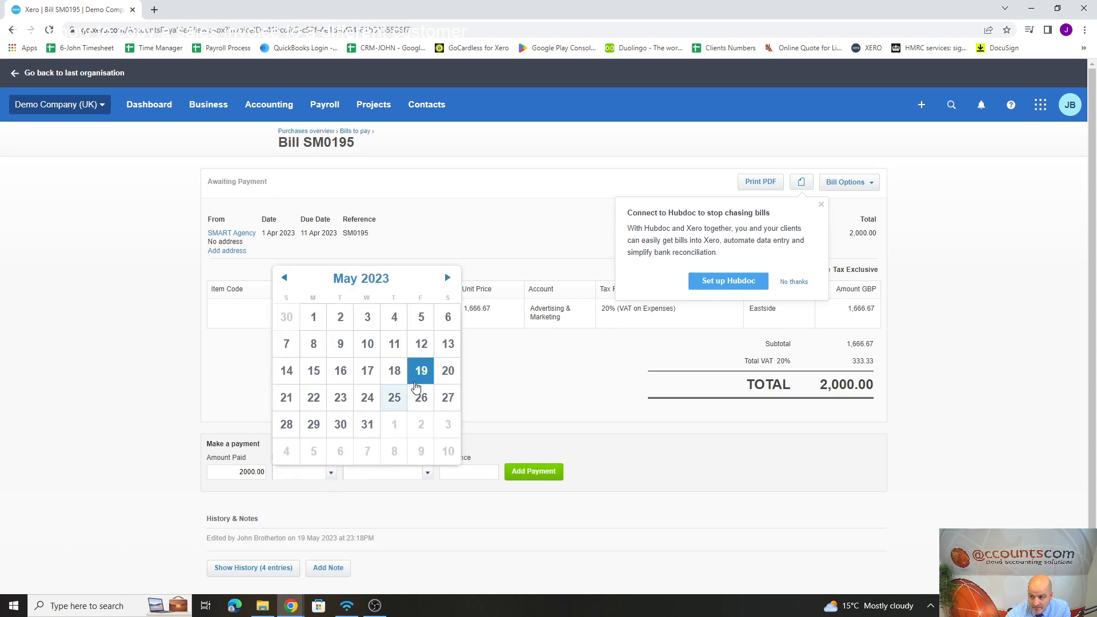
{"action": "left_click", "coordinate": [422, 372]}
{"action": "left_click", "coordinate": [427, 473]}
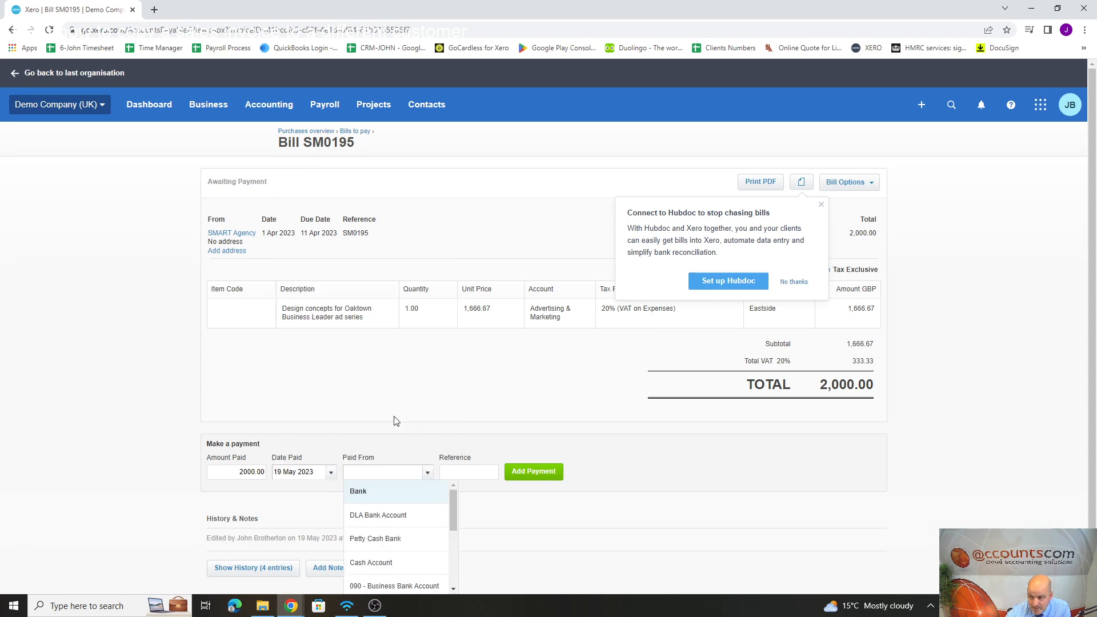
{"action": "left_click", "coordinate": [369, 515]}
{"action": "left_click", "coordinate": [533, 473]}
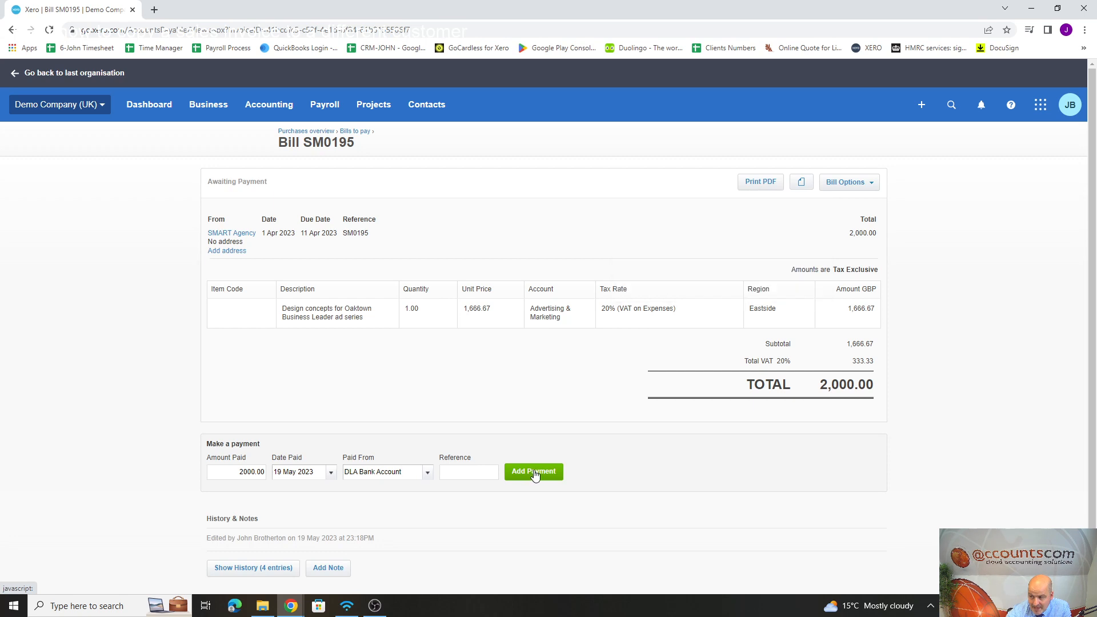
{"action": "left_click", "coordinate": [534, 474]}
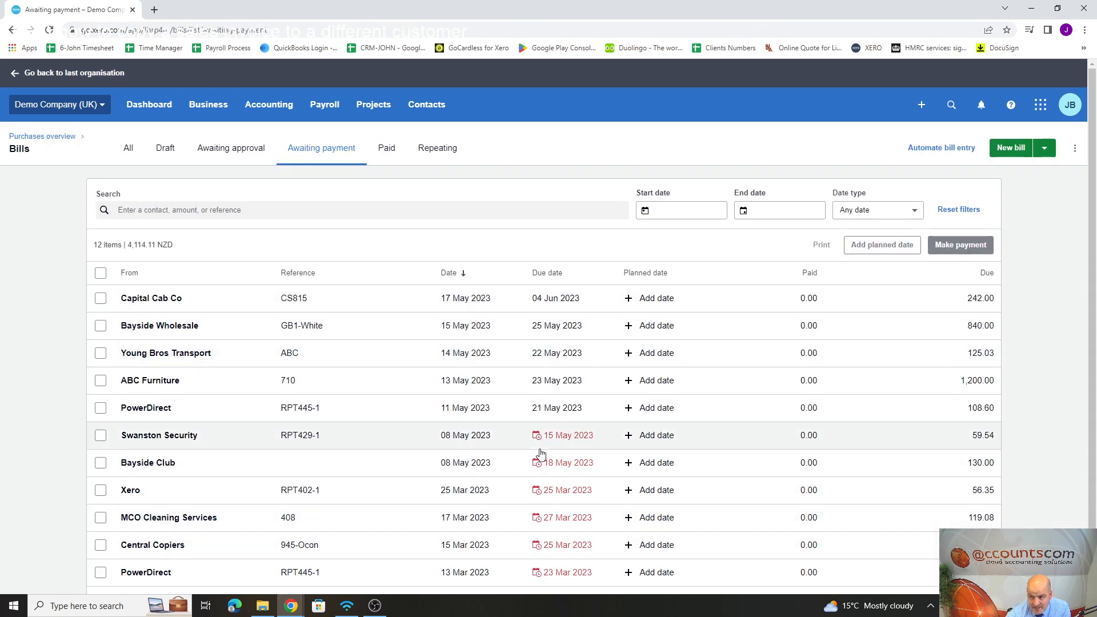
Check DLA Bank Account's balance again on the bank accounts overview and open the account's transactions
{"action": "left_click", "coordinate": [273, 105]}
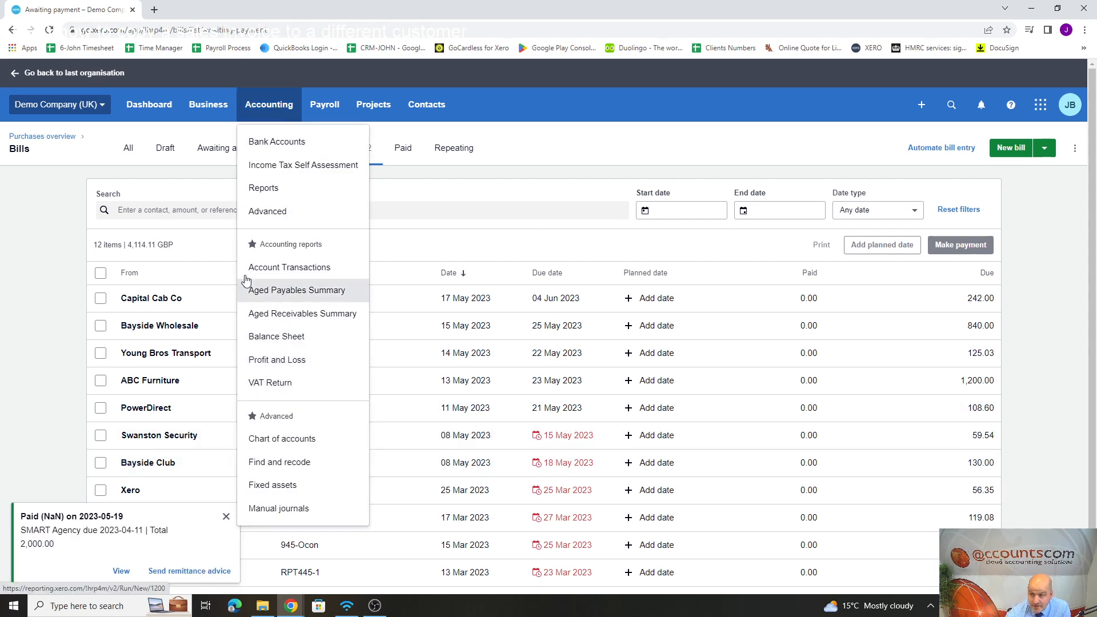
{"action": "left_click", "coordinate": [280, 143]}
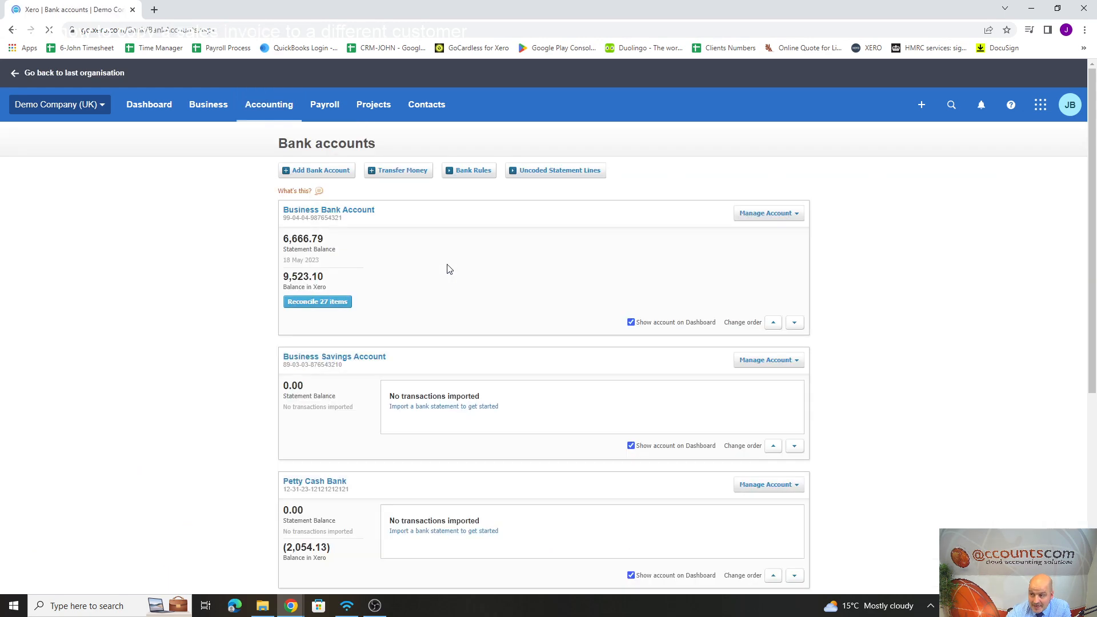
{"action": "scroll", "coordinate": [434, 297], "scroll_direction": "down", "scroll_amount": 5}
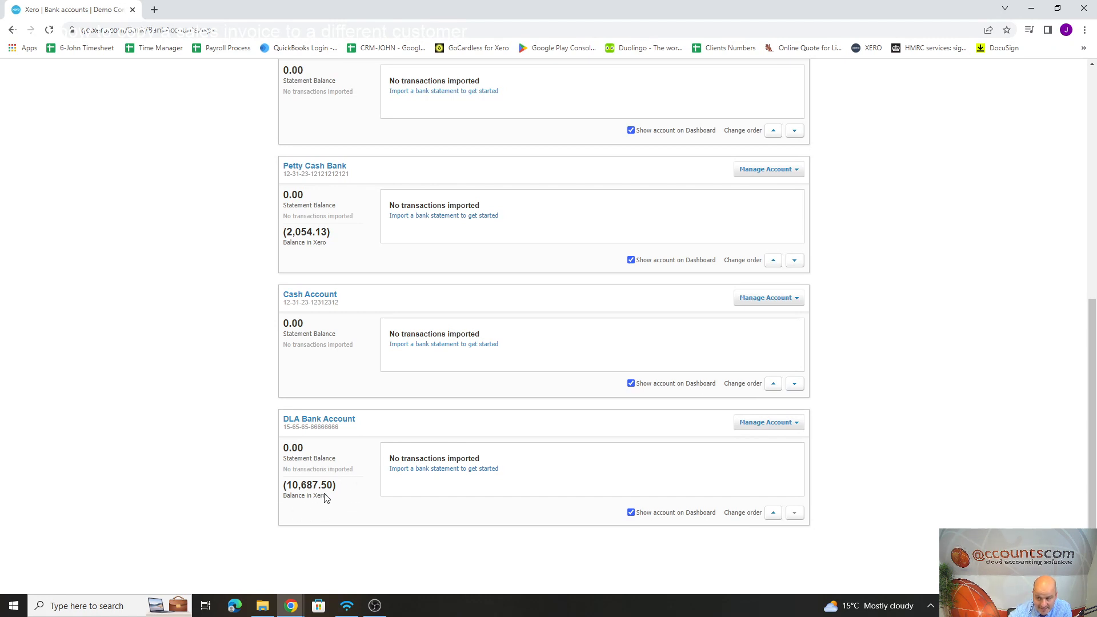
{"action": "left_click", "coordinate": [337, 421]}
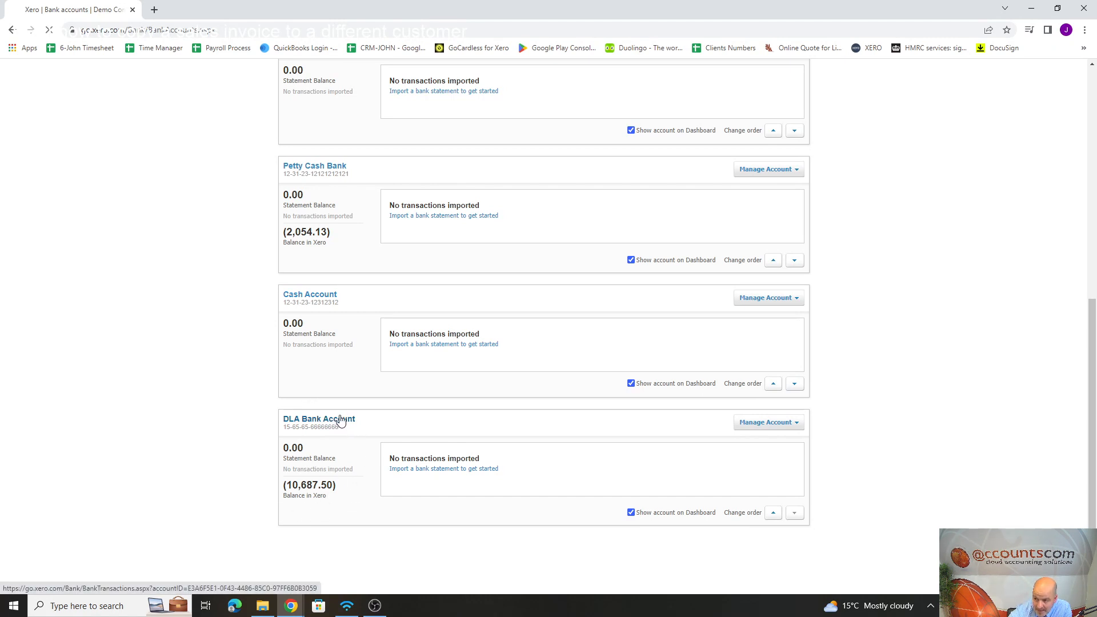